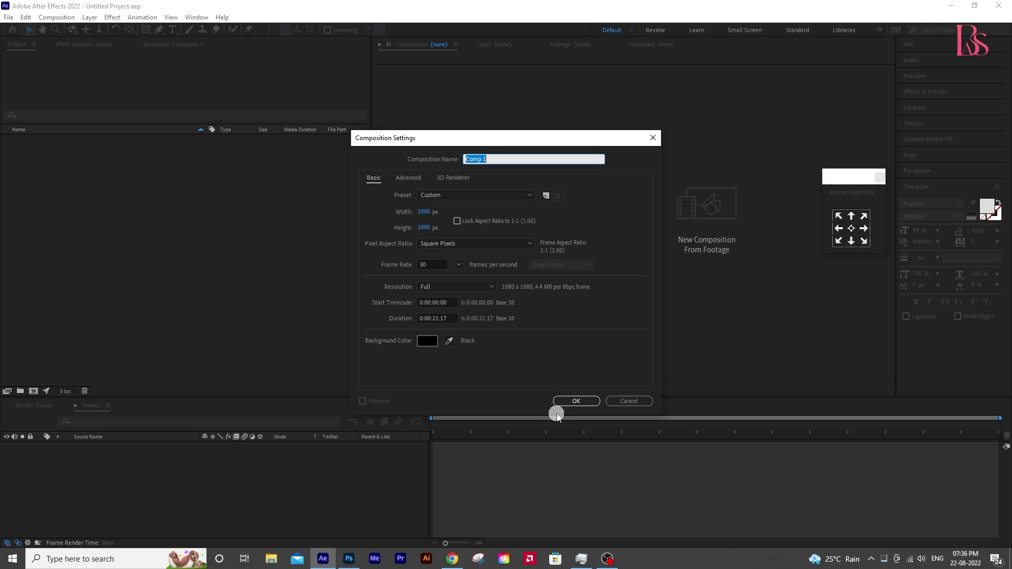
- Create a 1080 × 1080 px, 30 fps composition lasting 0:00:21:17, and import 2.psd as a composition with editable layer styles
{"action": "left_click", "coordinate": [576, 403]}
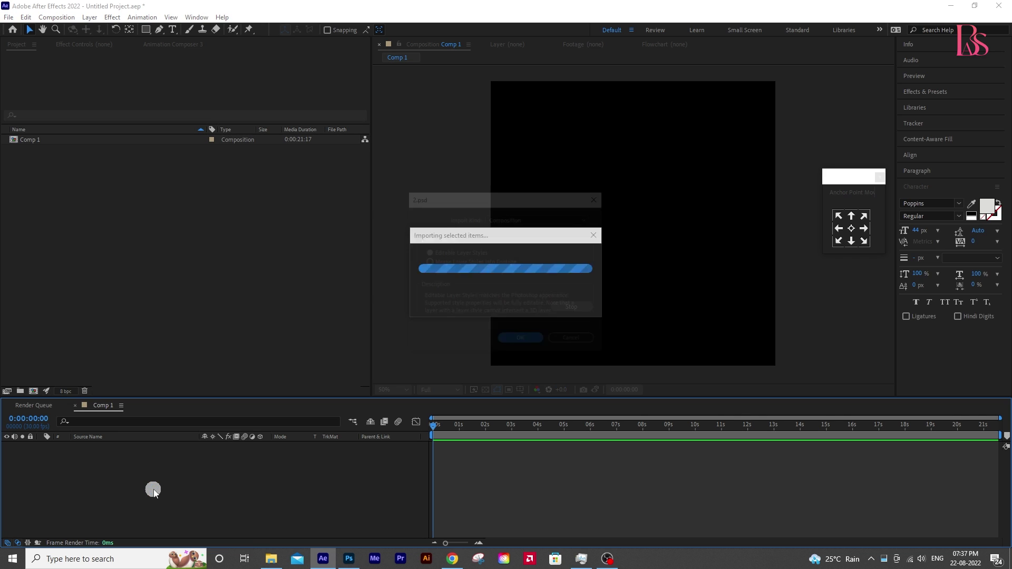
{"action": "left_click", "coordinate": [429, 256]}
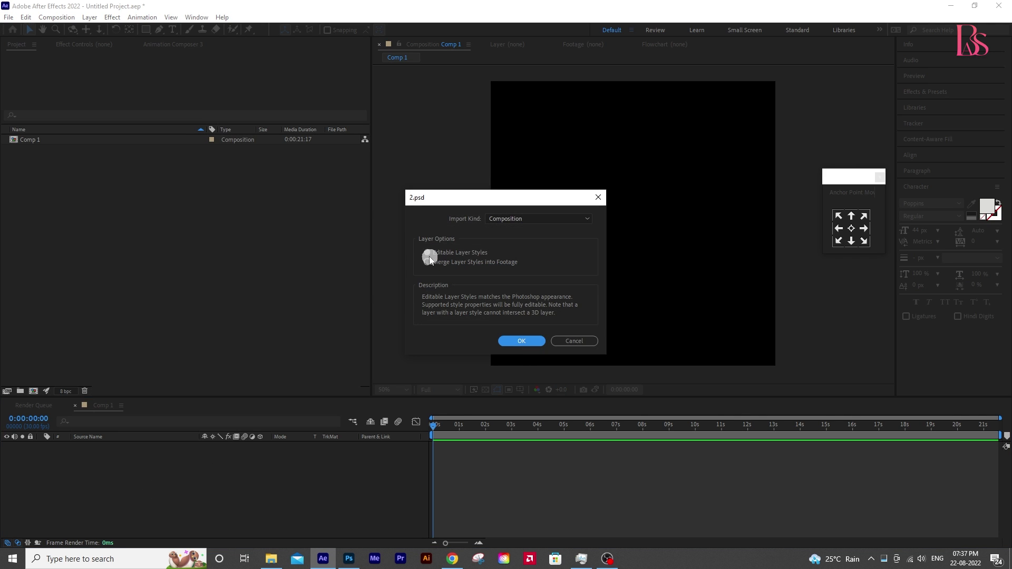
{"action": "left_click", "coordinate": [519, 221]}
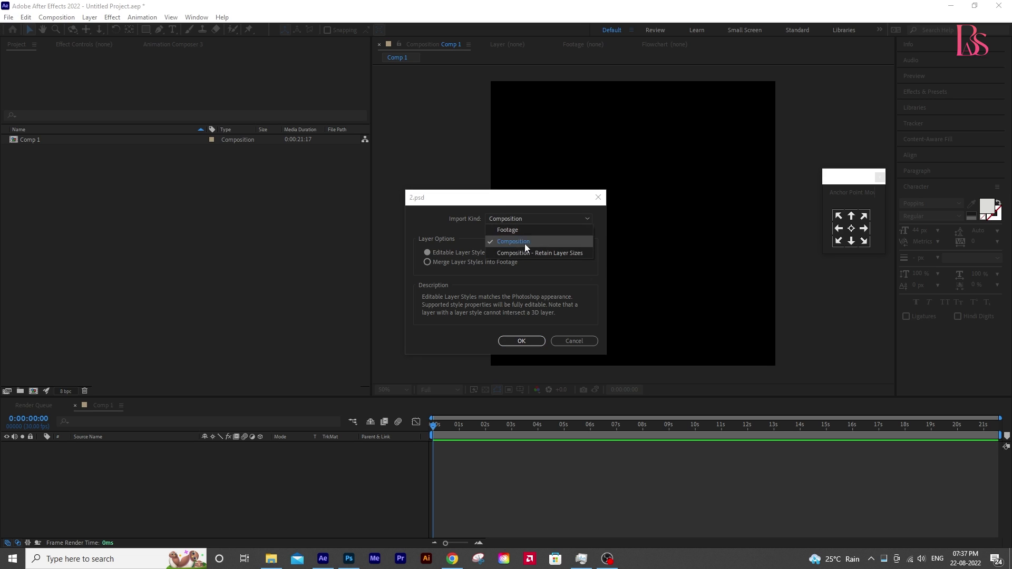
{"action": "left_click", "coordinate": [505, 243]}
{"action": "left_click", "coordinate": [428, 262]}
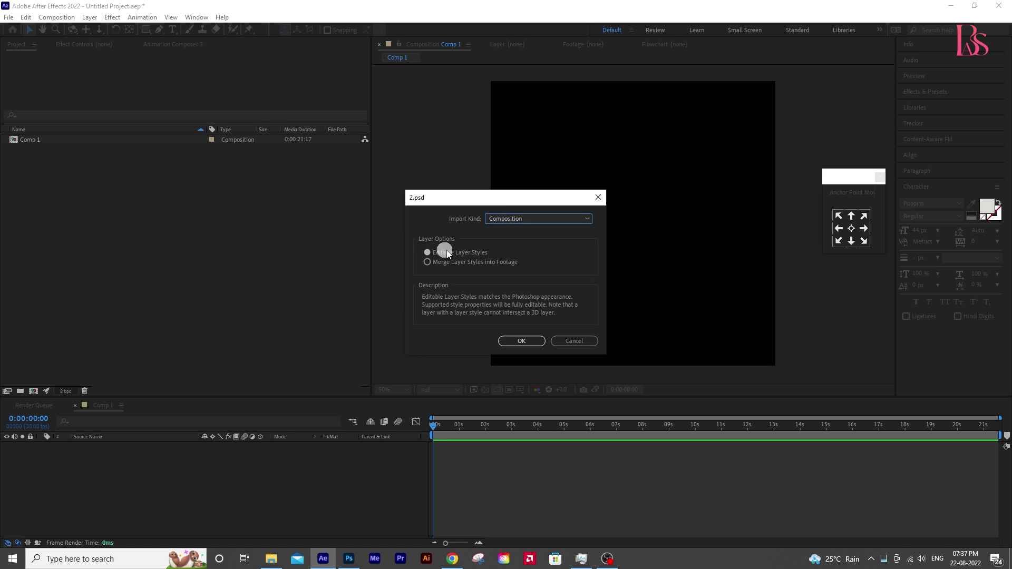
{"action": "left_click", "coordinate": [522, 341]}
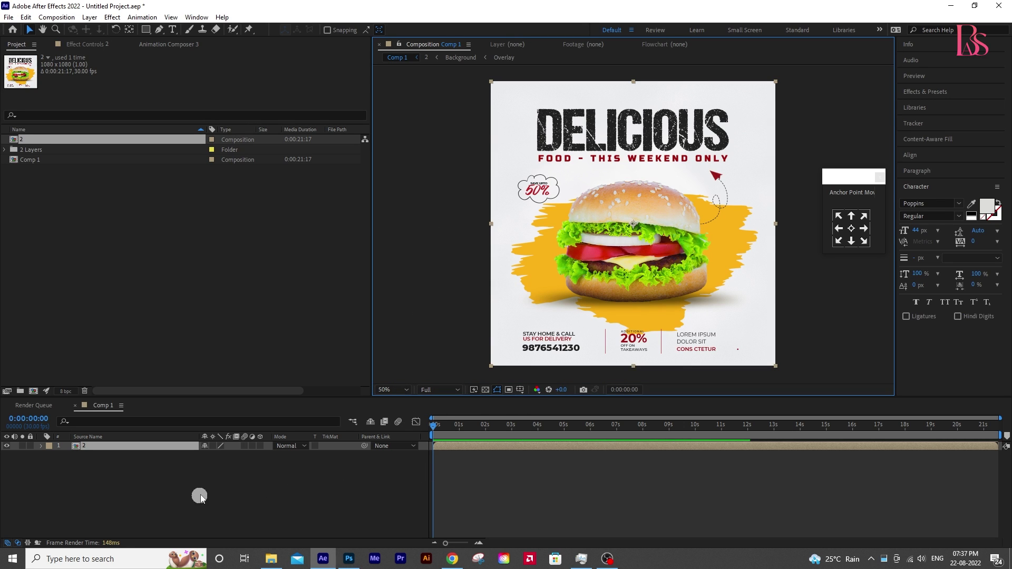
- Open the nested composition 2 from the Comp 1 timeline
{"action": "left_click", "coordinate": [201, 496]}
{"action": "left_click", "coordinate": [449, 445]}
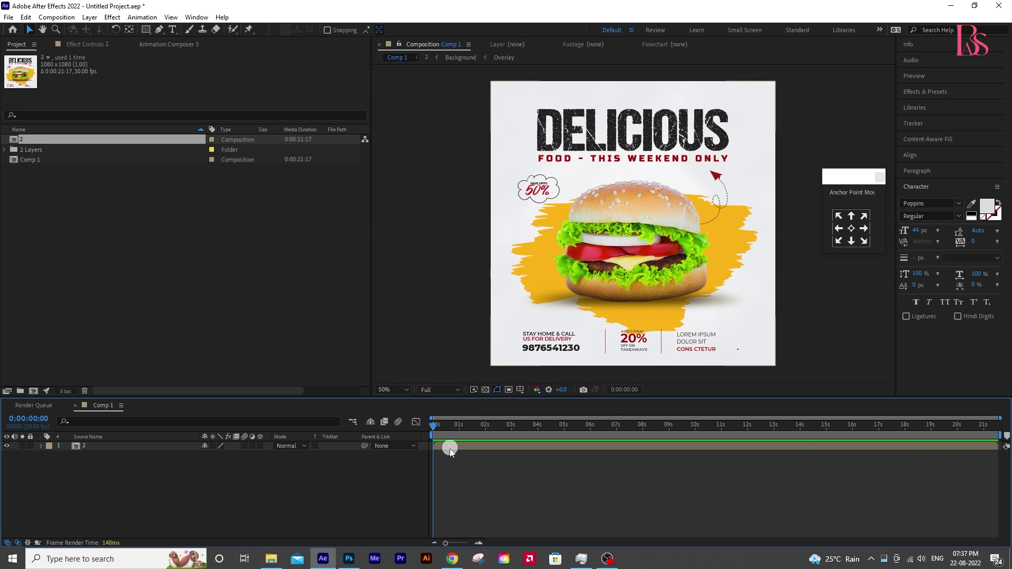
{"action": "double_click", "coordinate": [450, 447]}
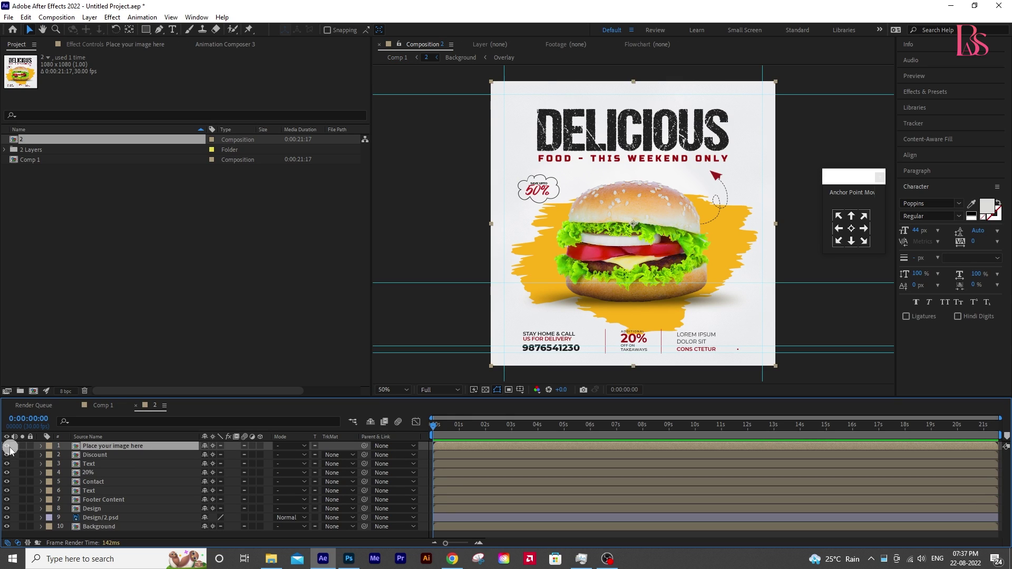
- Toggle the visibility of the top five layers one by one to check which poster element each contains
{"action": "left_click", "coordinate": [6, 446]}
{"action": "left_click", "coordinate": [7, 446]}
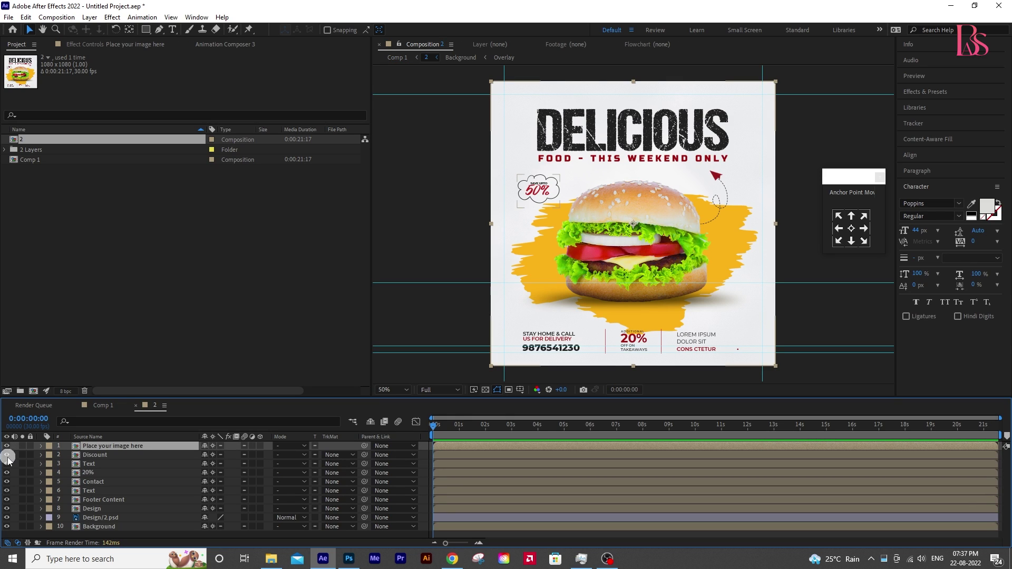
{"action": "left_click", "coordinate": [7, 455]}
{"action": "left_click", "coordinate": [7, 455]}
{"action": "left_click", "coordinate": [7, 464]}
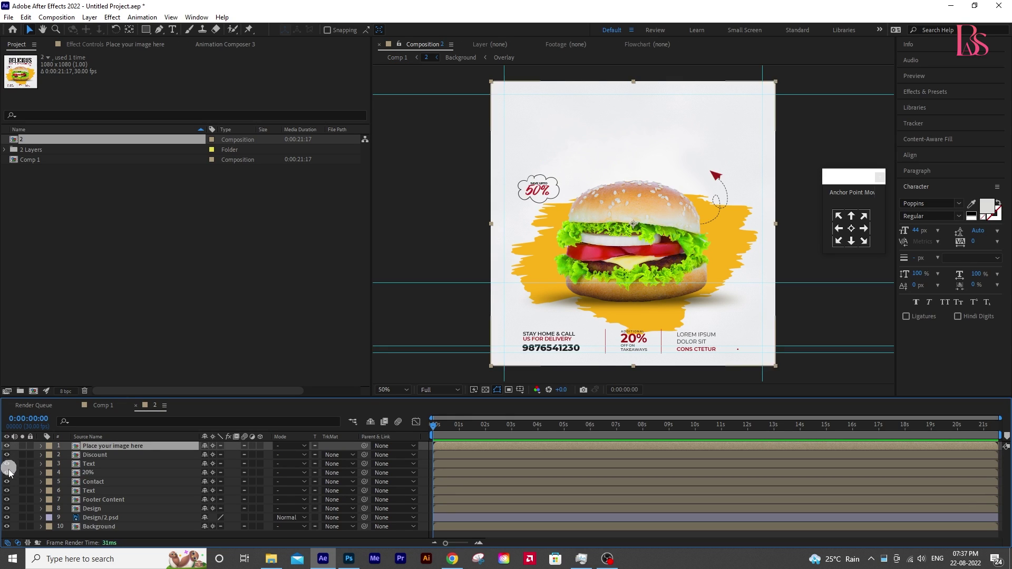
{"action": "left_click", "coordinate": [7, 464]}
{"action": "left_click", "coordinate": [7, 472]}
{"action": "left_click", "coordinate": [6, 473]}
{"action": "left_click", "coordinate": [7, 482]}
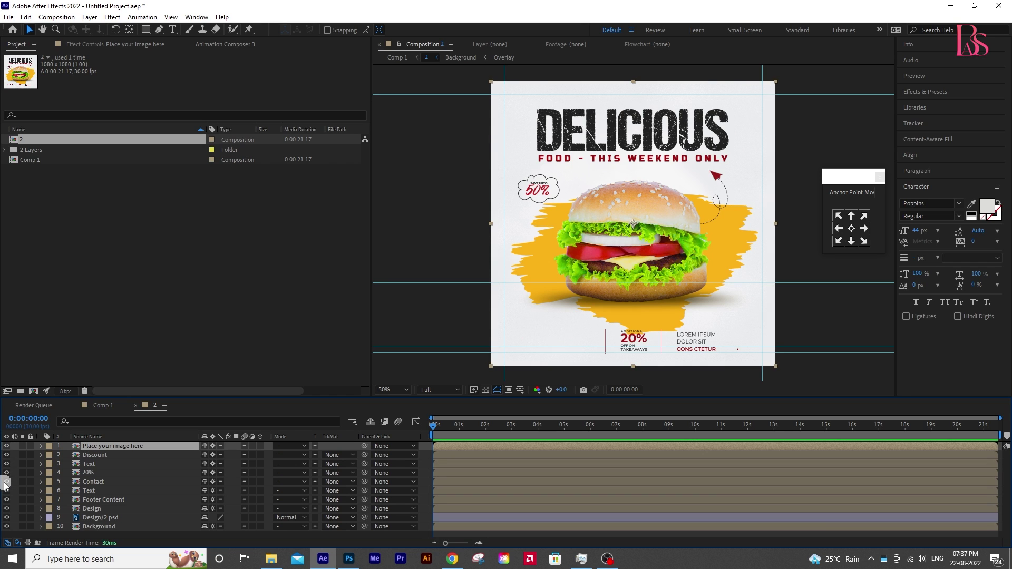
{"action": "left_click", "coordinate": [6, 482]}
- Save the project as main in the p1 folder
{"action": "left_click", "coordinate": [609, 270]}
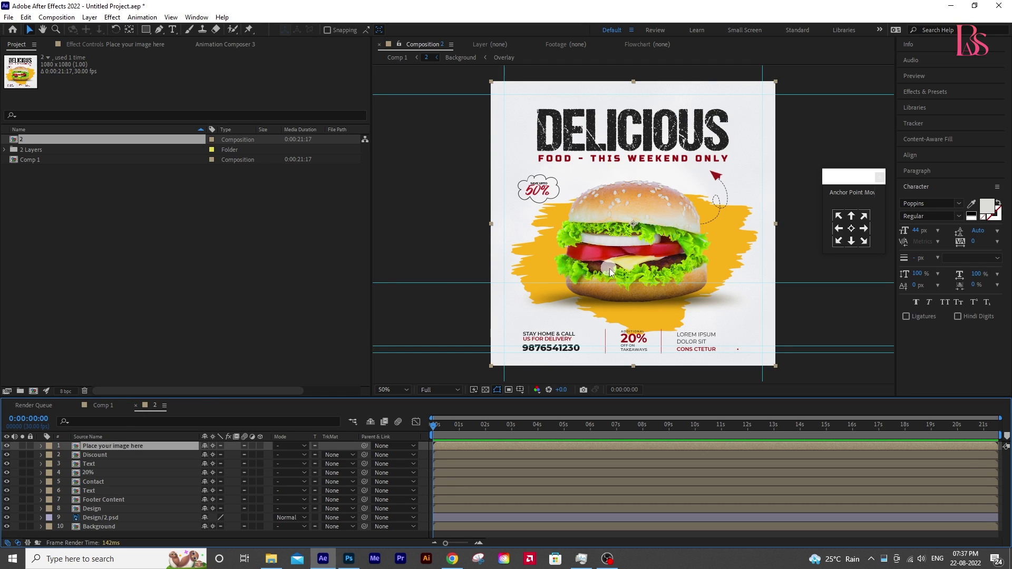
{"action": "key", "text": "ctrl+s"}
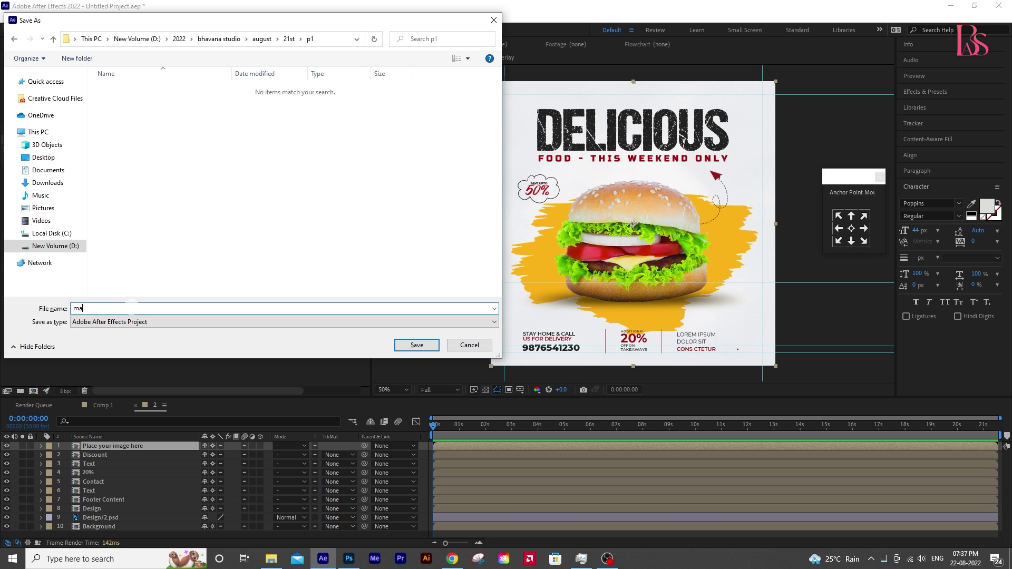
{"action": "key", "text": "Return"}
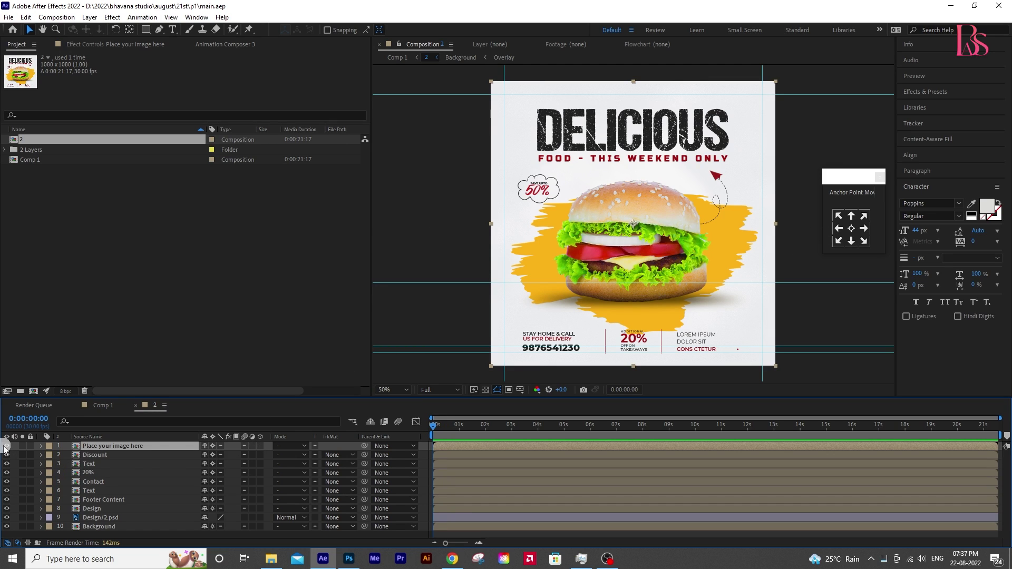
- Isolate the yellow brush stroke by hiding layers 1 to 8, leaving Design/2.psd and Background visible
{"action": "left_click", "coordinate": [117, 501]}
{"action": "left_click", "coordinate": [93, 518]}
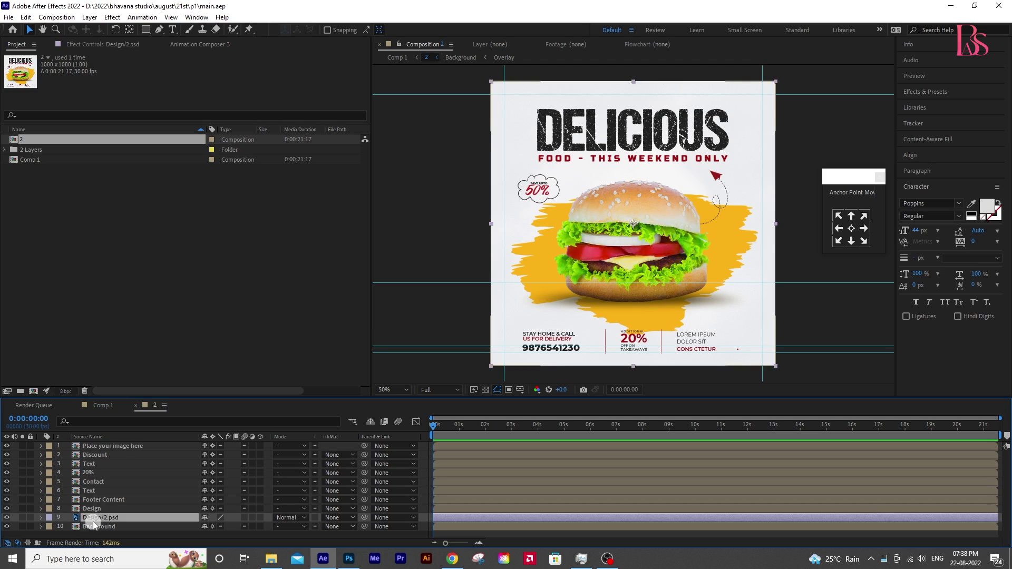
{"action": "left_click", "coordinate": [7, 517]}
{"action": "left_click", "coordinate": [6, 517]}
{"action": "left_click_drag", "start_coordinate": [6, 446], "coordinate": [4, 498]}
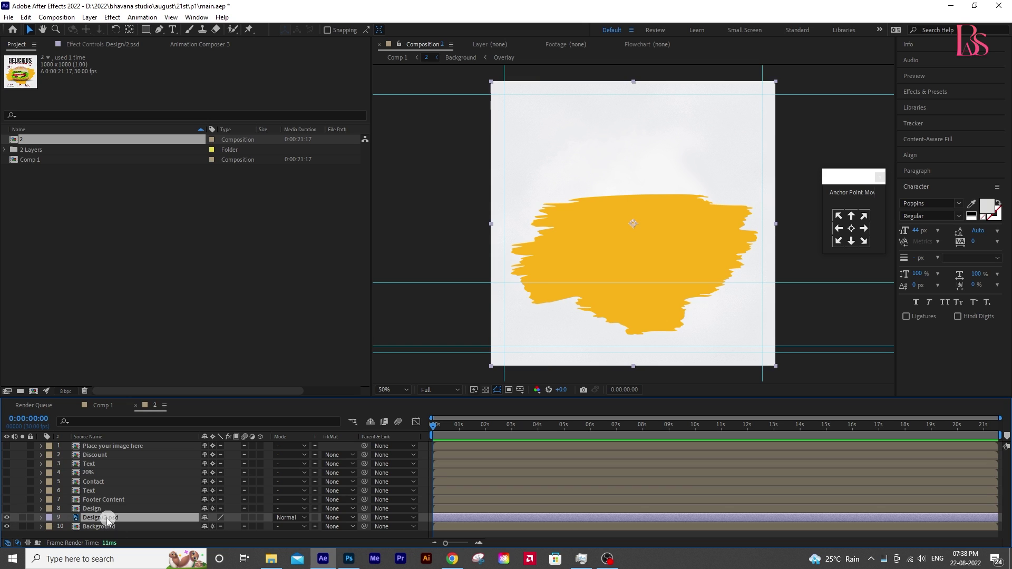
- Draw two slightly overlapping rectangular masks on Design/2.psd, one over the brush stroke's upper half and one over its lower half
{"action": "left_click", "coordinate": [145, 29]}
{"action": "left_click_drag", "start_coordinate": [440, 159], "coordinate": [792, 250]}
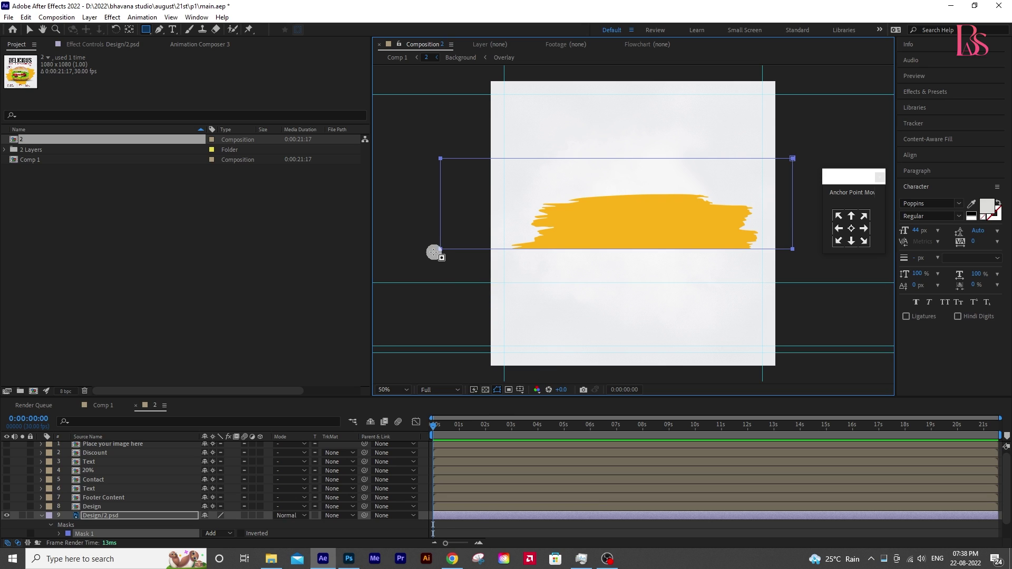
{"action": "left_click_drag", "start_coordinate": [461, 244], "coordinate": [794, 307]}
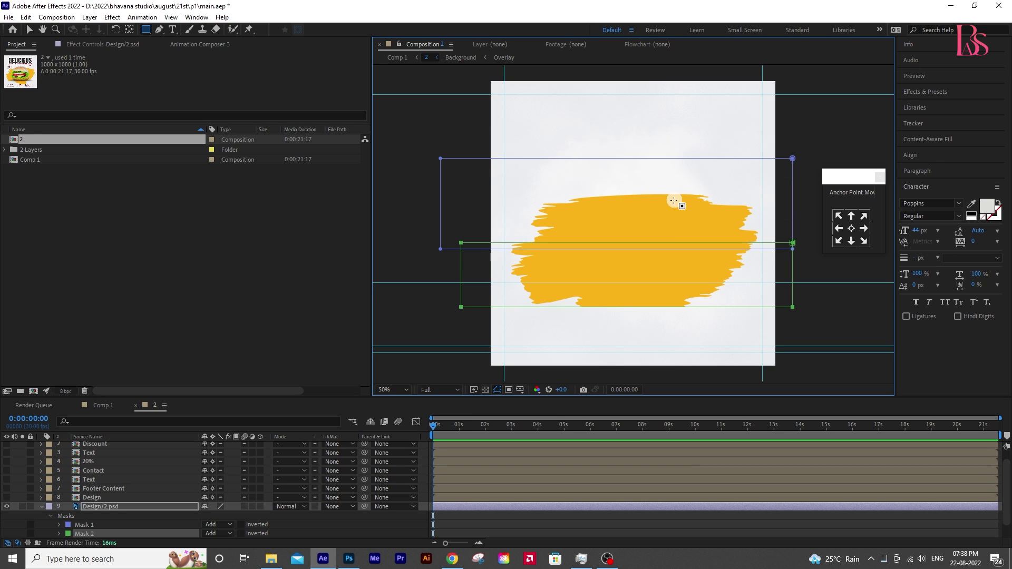
- Shrink Mask 1 leftward until it lies outside the canvas, and set its first Mask Path keyframe at 0:00:00:00
{"action": "key", "text": "v"}
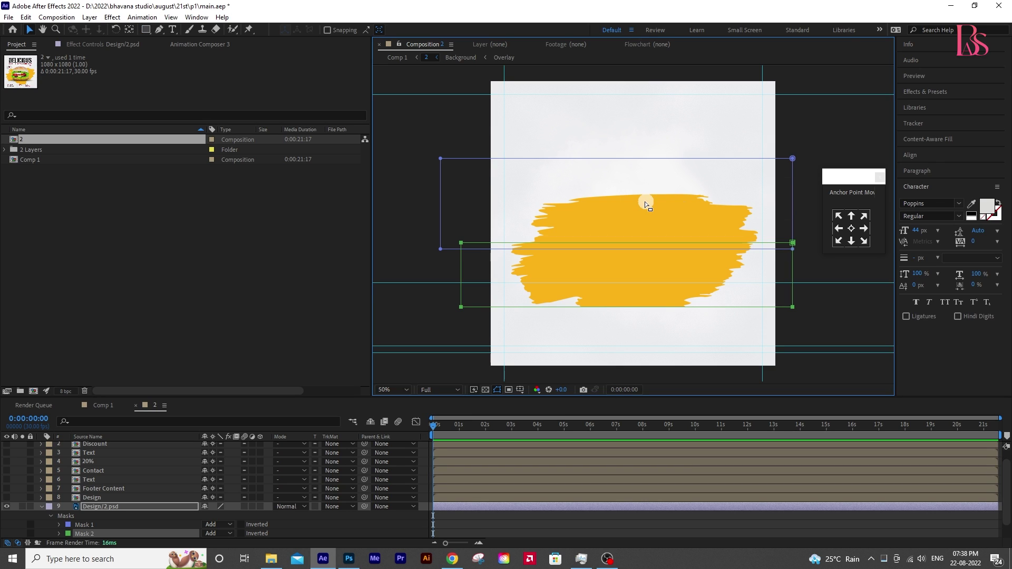
{"action": "left_click", "coordinate": [794, 157]}
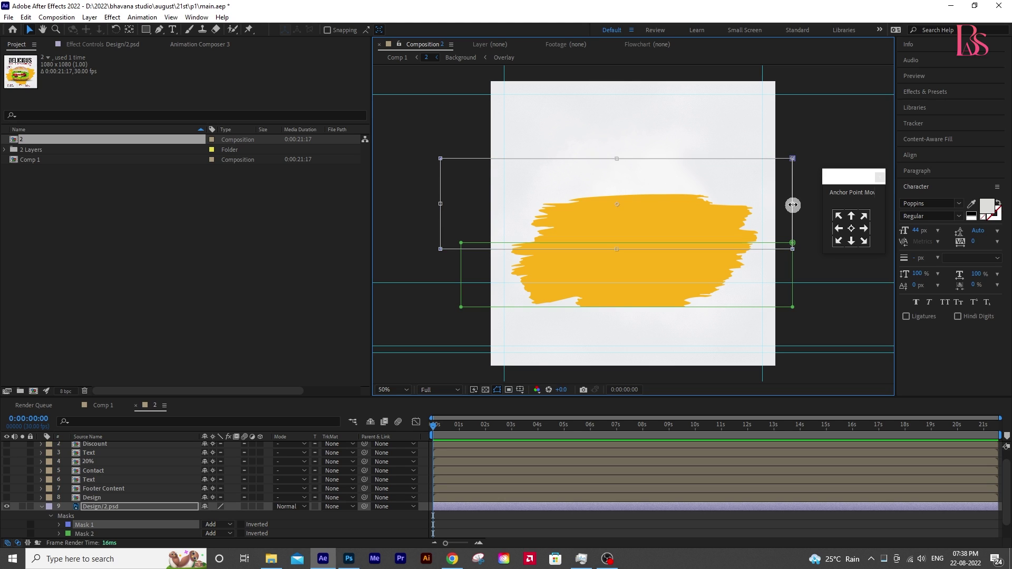
{"action": "left_click_drag", "start_coordinate": [794, 205], "coordinate": [471, 233]}
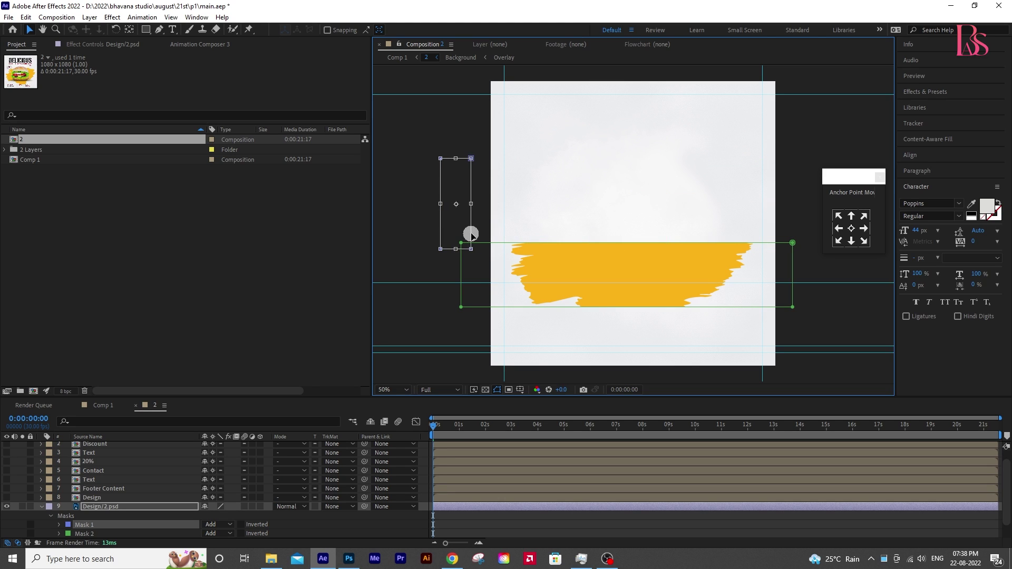
{"action": "left_click", "coordinate": [60, 525]}
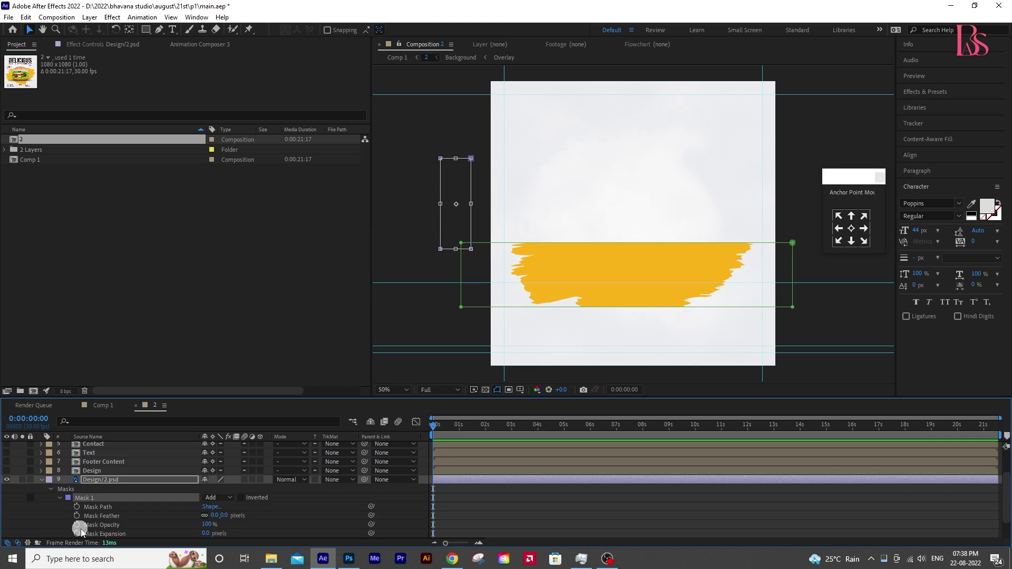
{"action": "left_click", "coordinate": [77, 507]}
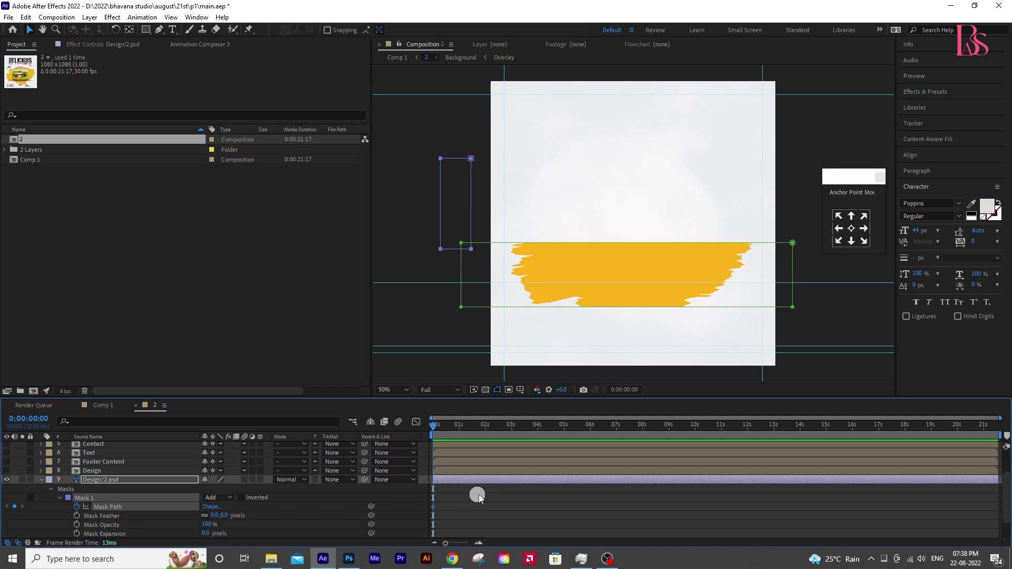
- At 0:00:00:14, stretch Mask 1 rightward past the canvas edge so it reveals the upper half of the brush stroke
{"action": "left_click", "coordinate": [443, 428]}
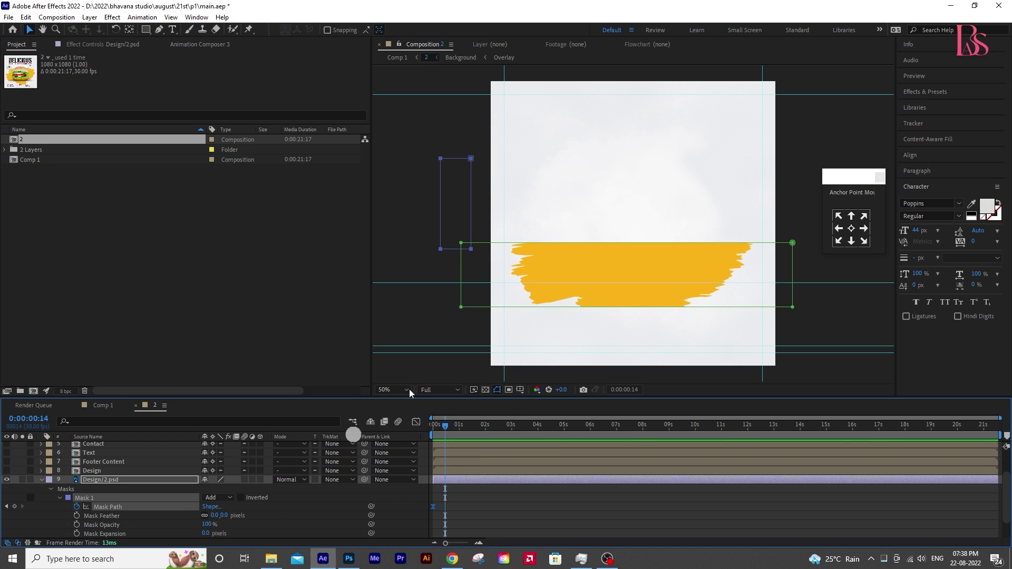
{"action": "double_click", "coordinate": [471, 159]}
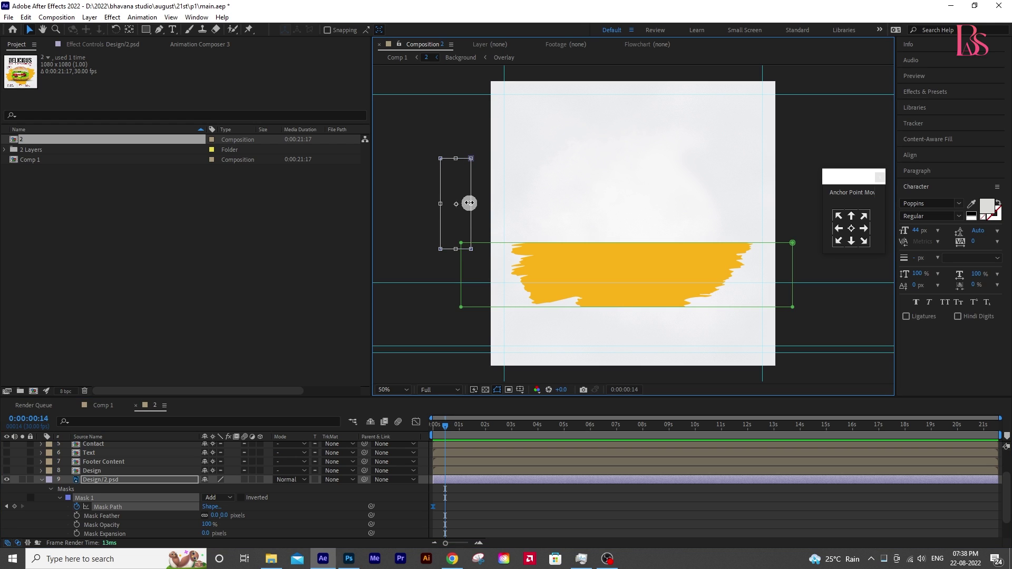
{"action": "mouse_move", "coordinate": [469, 203]}
{"action": "left_mouse_down"}
{"action": "mouse_move", "coordinate": [583, 219]}
{"action": "mouse_move", "coordinate": [791, 217]}
{"action": "left_mouse_up"}
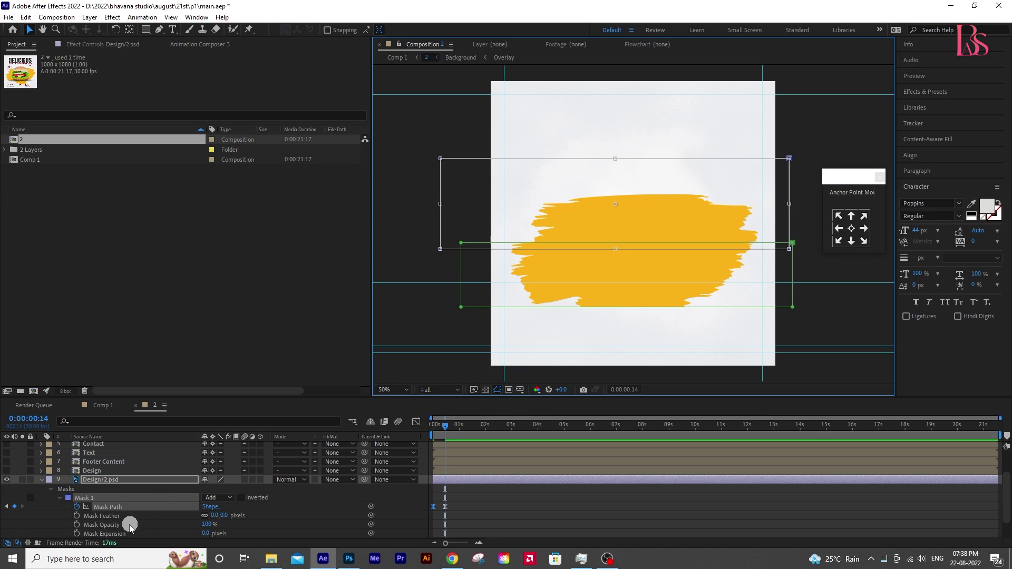
- Keyframe Mask 2's path at 0:00:00:14 and shrink the mask rightward to a narrow strip beyond the canvas's right edge
{"action": "left_click", "coordinate": [61, 499]}
{"action": "left_click", "coordinate": [59, 516]}
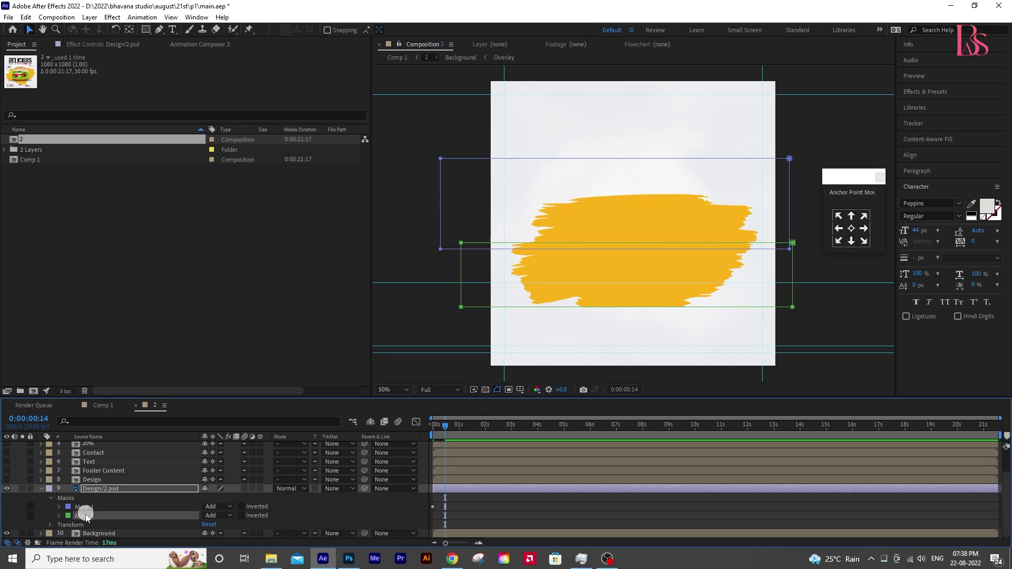
{"action": "left_click", "coordinate": [59, 515]}
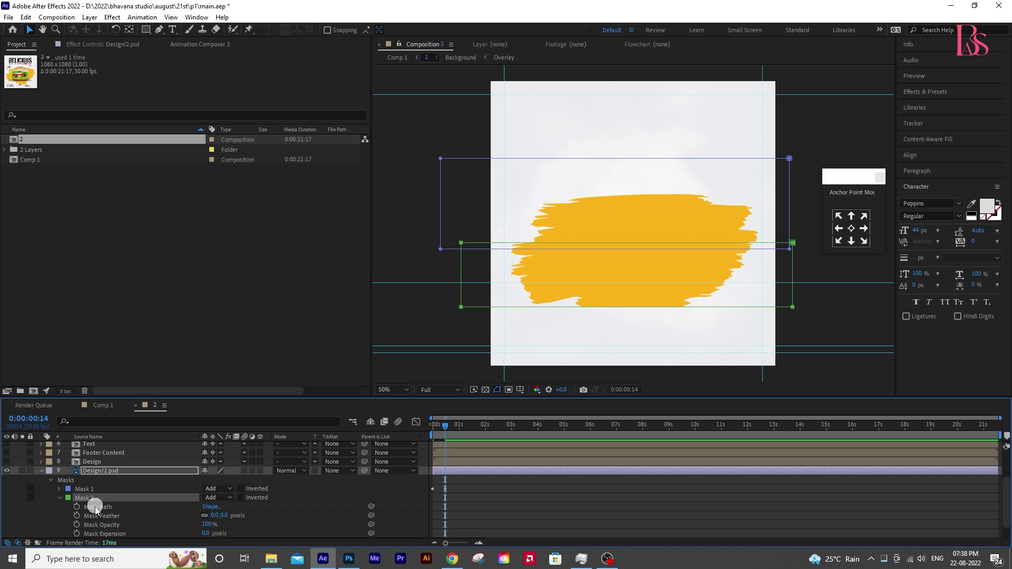
{"action": "left_click", "coordinate": [77, 508]}
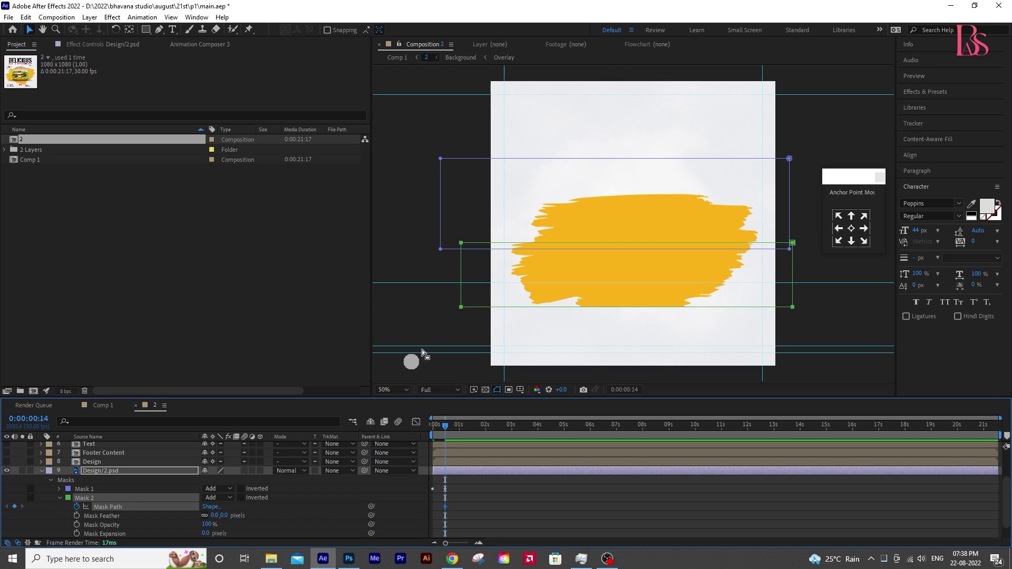
{"action": "double_click", "coordinate": [463, 310]}
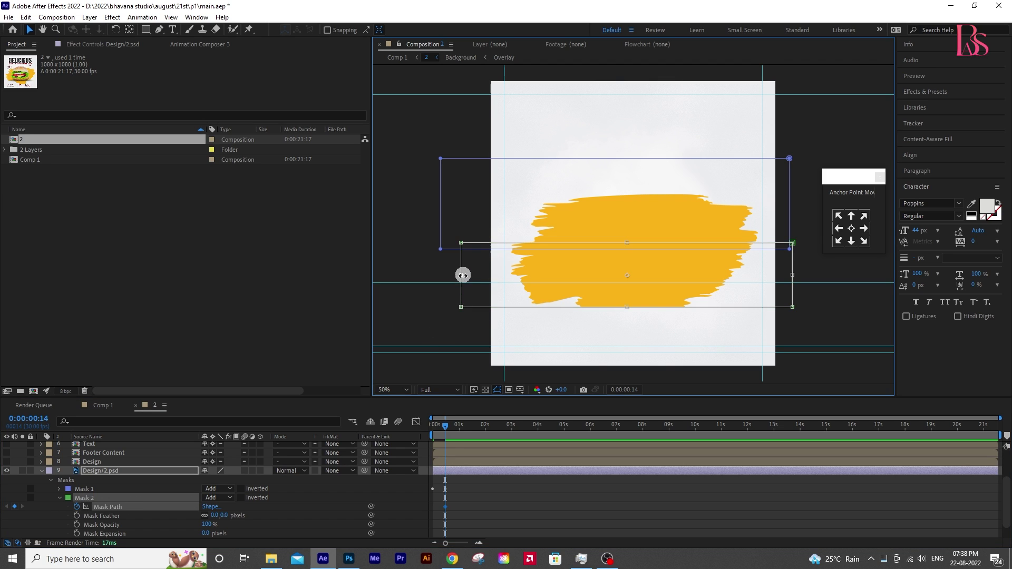
{"action": "left_click_drag", "start_coordinate": [463, 275], "coordinate": [775, 290]}
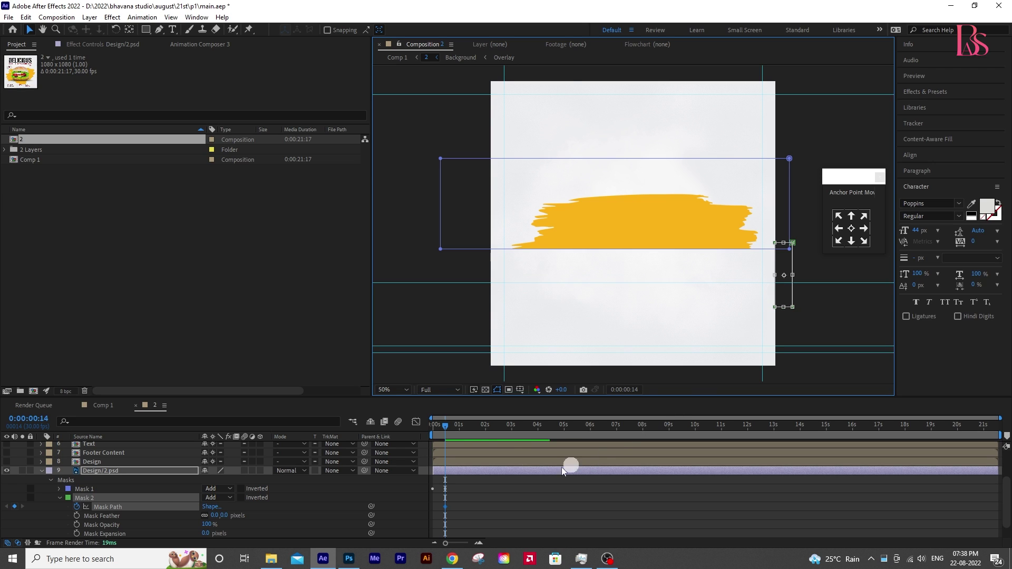
- At 0:00:01:01, stretch Mask 2 leftward past the canvas edge to reveal the lower half of the stroke, and save the project
{"action": "left_click", "coordinate": [458, 425]}
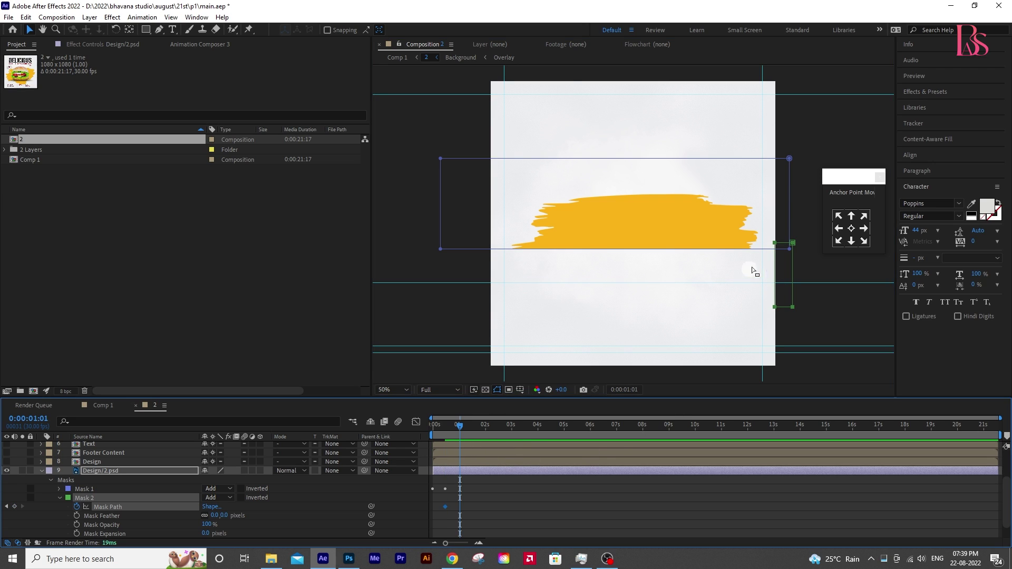
{"action": "double_click", "coordinate": [778, 243]}
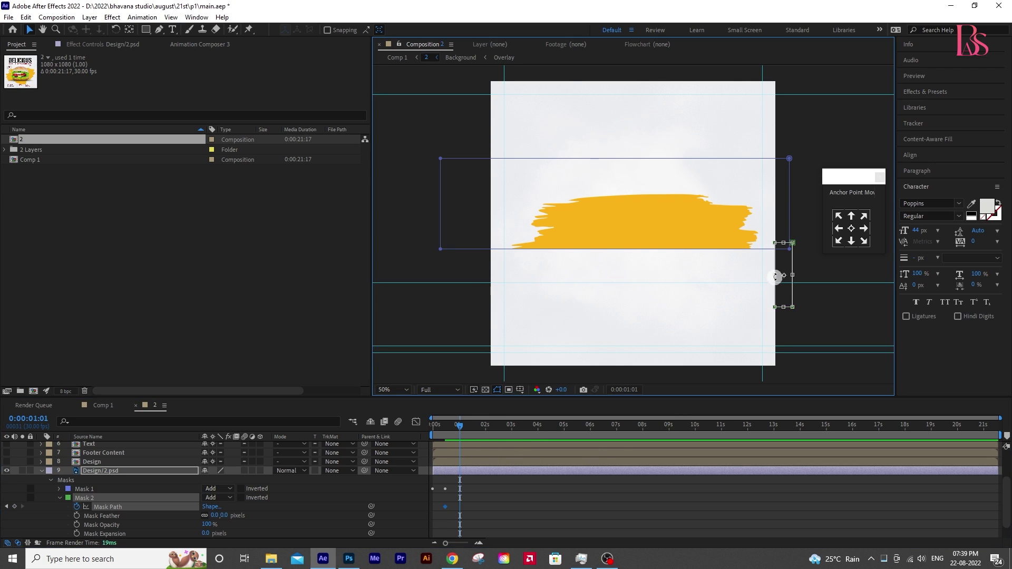
{"action": "mouse_move", "coordinate": [775, 276]}
{"action": "left_mouse_down"}
{"action": "mouse_move", "coordinate": [625, 294]}
{"action": "mouse_move", "coordinate": [430, 292]}
{"action": "left_mouse_up"}
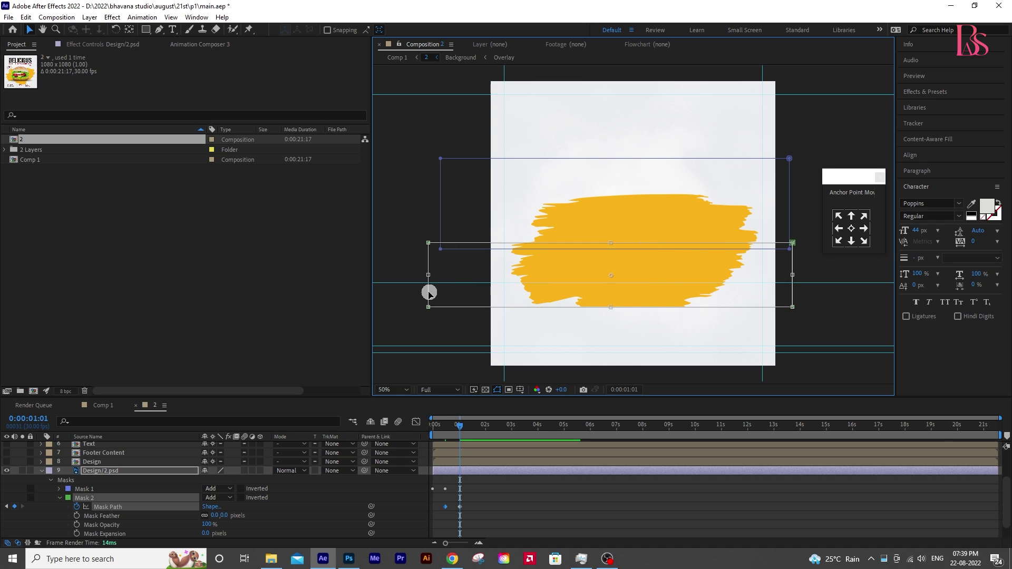
{"action": "key", "text": "ctrl+s"}
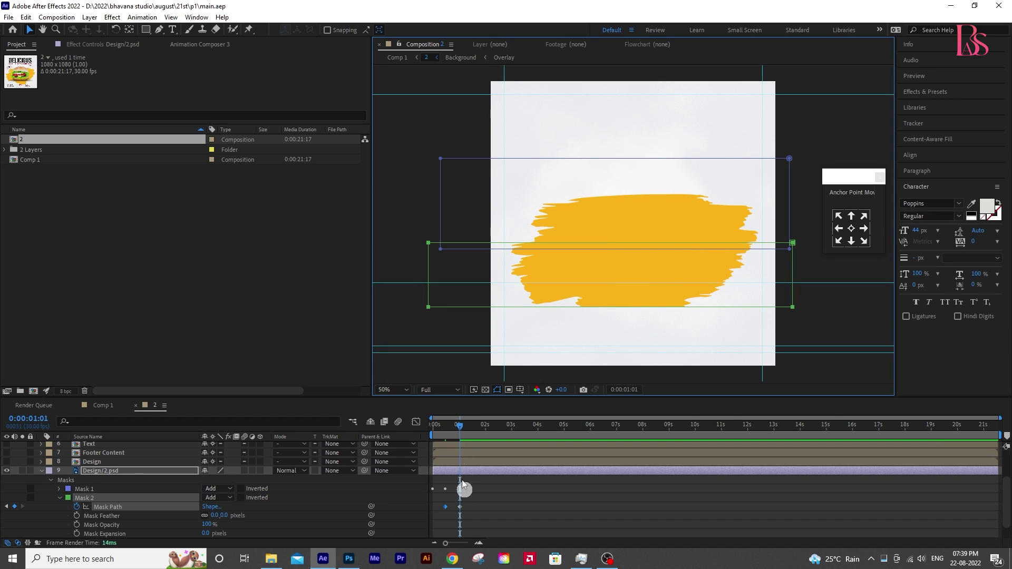
- Apply Easy Ease to Mask 2's path keyframes and expand Mask 1's properties
{"action": "left_click_drag", "start_coordinate": [473, 511], "coordinate": [432, 494]}
{"action": "key", "text": "F9"}
{"action": "left_click", "coordinate": [60, 489]}
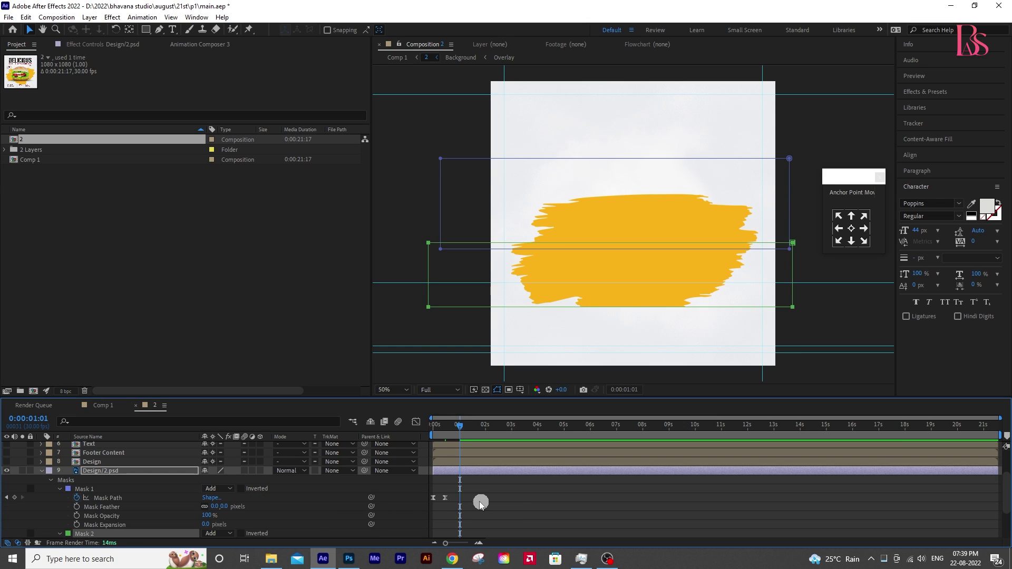
- Collapse the brush stroke layer's masks and preview the mask reveal from the start of the composition
{"action": "left_click", "coordinate": [50, 481]}
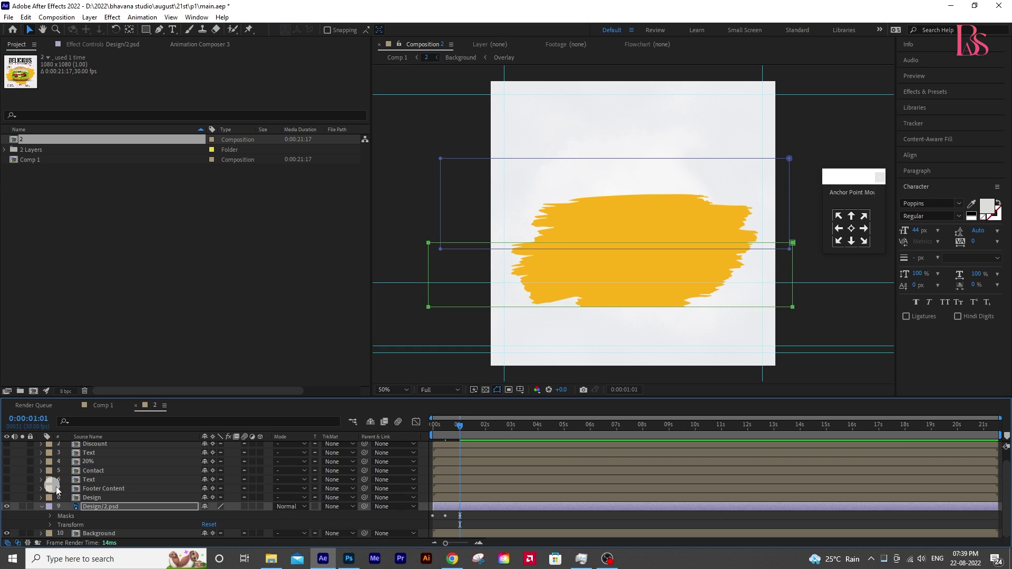
{"action": "left_click_drag", "start_coordinate": [452, 425], "coordinate": [409, 430]}
{"action": "key", "text": "space"}
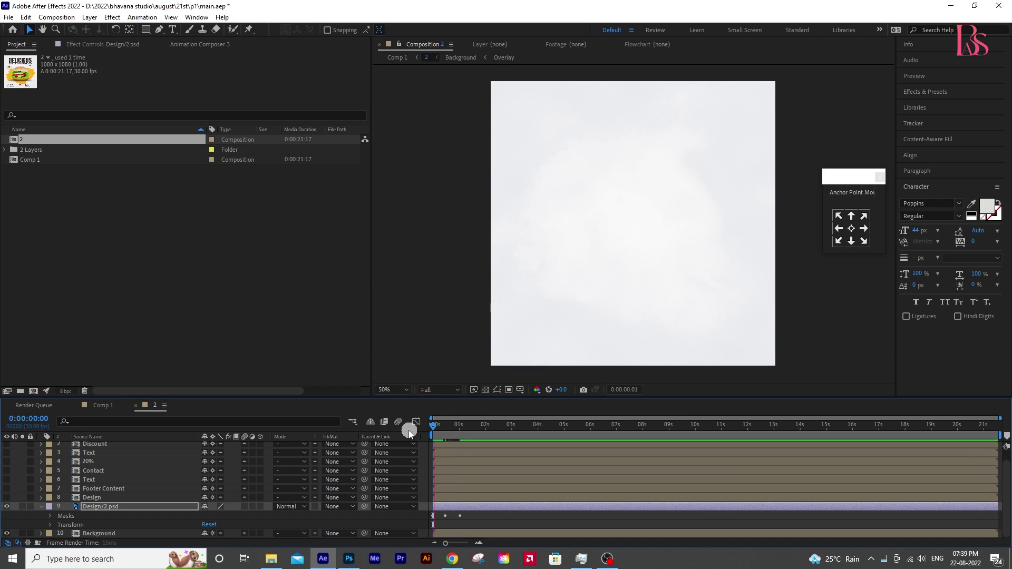
{"action": "key", "text": "space"}
{"action": "left_click_drag", "start_coordinate": [457, 434], "coordinate": [422, 436]}
{"action": "key", "text": "space"}
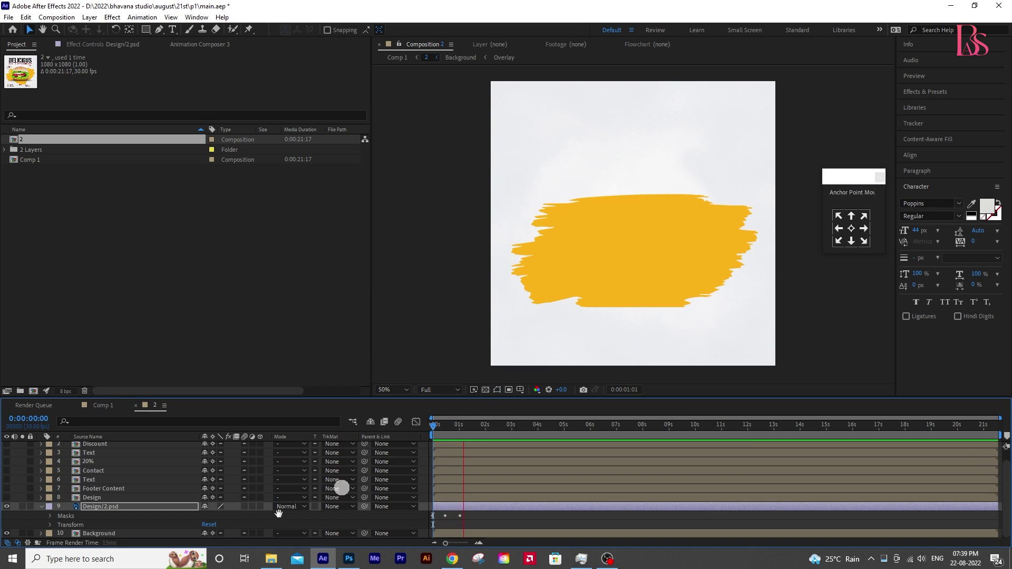
{"action": "key", "text": "space"}
- Shift Mask 2's path keyframes slightly earlier, preview the reveal from the start and save the project
{"action": "left_click", "coordinate": [51, 516]}
{"action": "mouse_move", "coordinate": [474, 518]}
{"action": "left_mouse_down"}
{"action": "mouse_move", "coordinate": [442, 508]}
{"action": "mouse_move", "coordinate": [456, 509]}
{"action": "left_mouse_up"}
{"action": "left_click_drag", "start_coordinate": [442, 426], "coordinate": [422, 429]}
{"action": "key", "text": "space"}
{"action": "key", "text": "ctrl+s"}
- Play back the brush stroke reveal in Comp 1
{"action": "left_click", "coordinate": [101, 405]}
{"action": "key", "text": "space"}
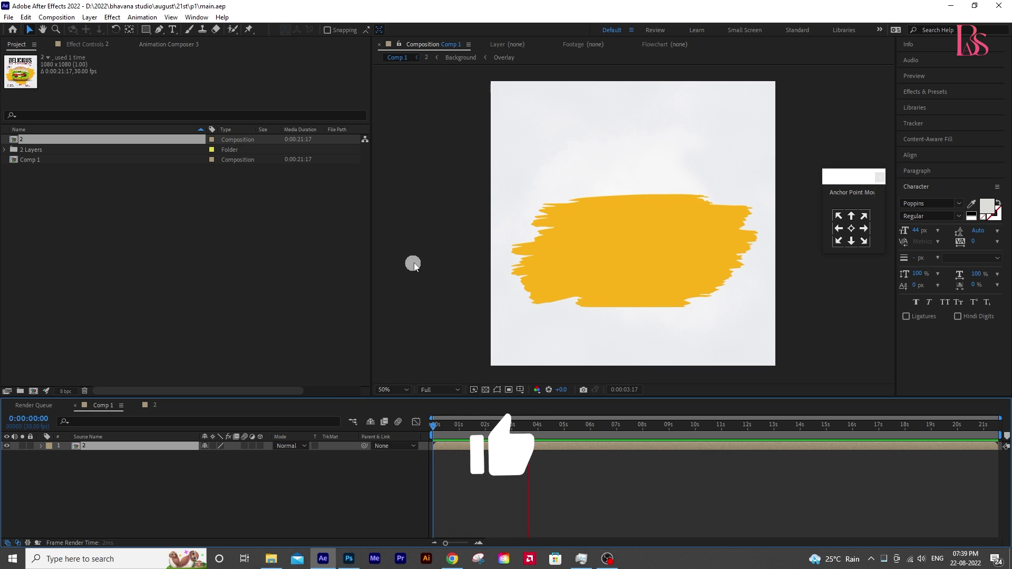
{"action": "key", "text": "space"}
{"action": "key", "text": "space"}
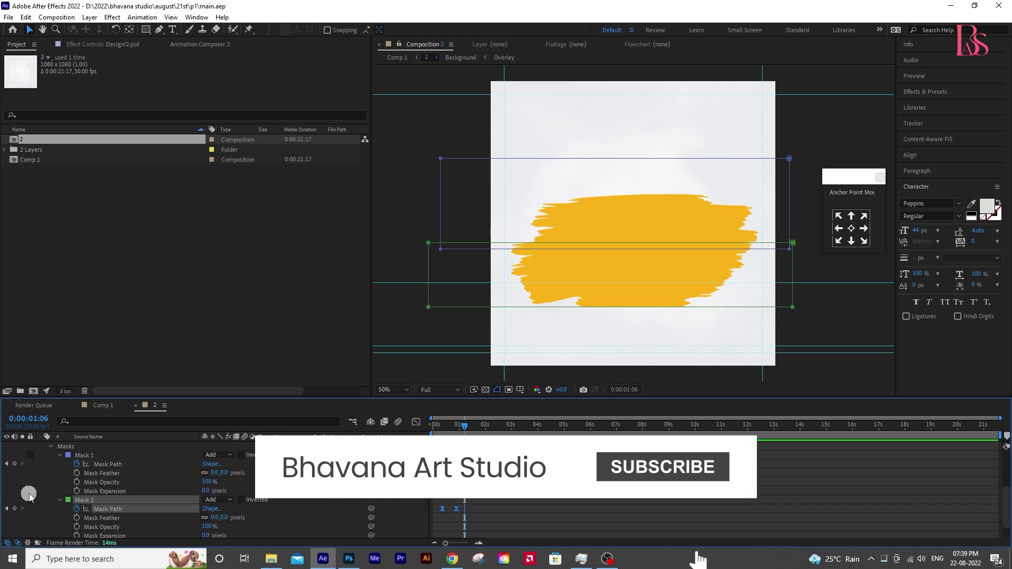
- In composition 2, make the burger layer "Place your image here" visible
{"action": "key", "text": "s"}
{"action": "key", "text": "s"}
{"action": "left_click", "coordinate": [91, 507]}
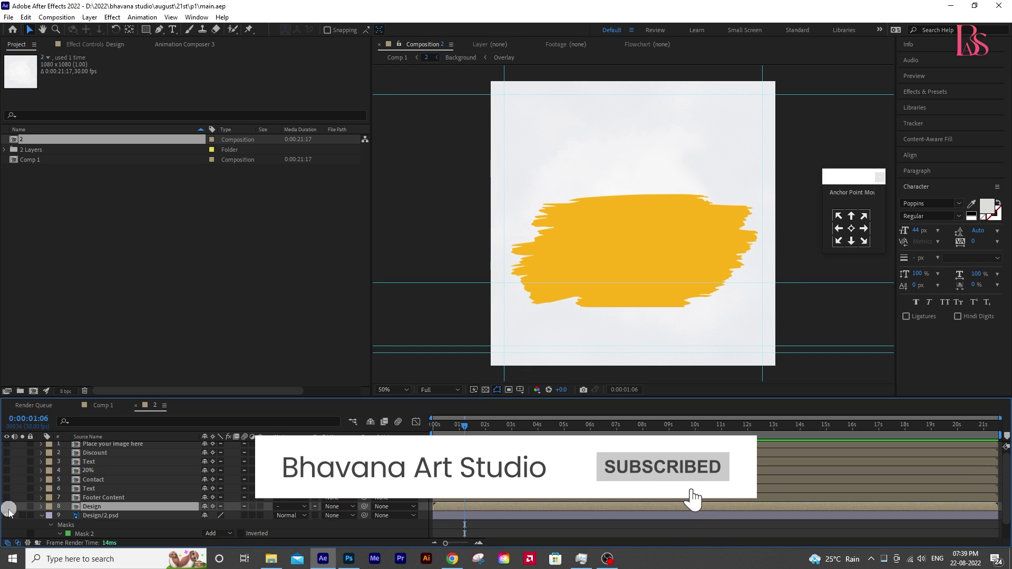
{"action": "left_click", "coordinate": [91, 498]}
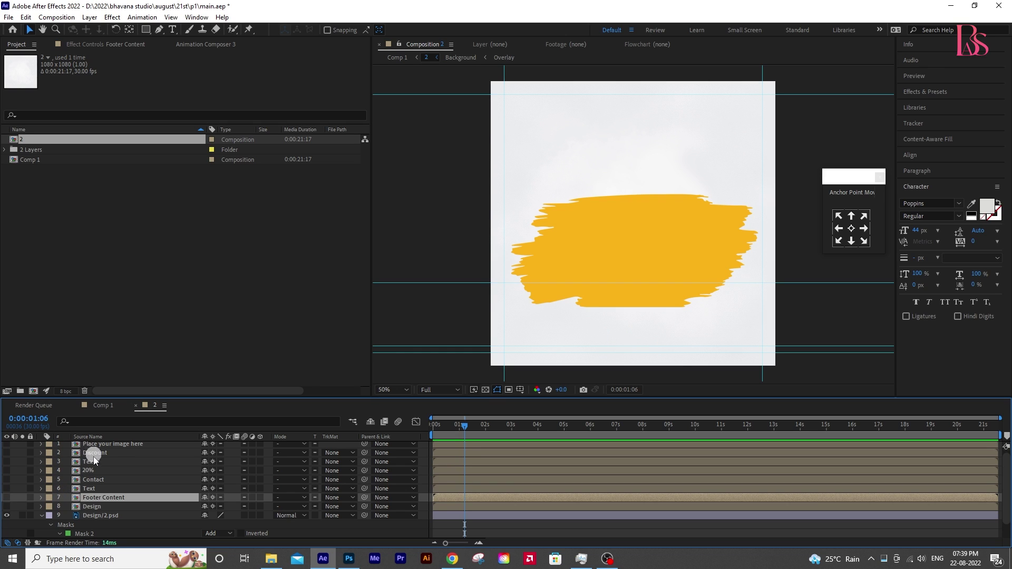
{"action": "scroll", "coordinate": [102, 457], "scroll_direction": "up", "scroll_amount": 1}
{"action": "left_click", "coordinate": [105, 449]}
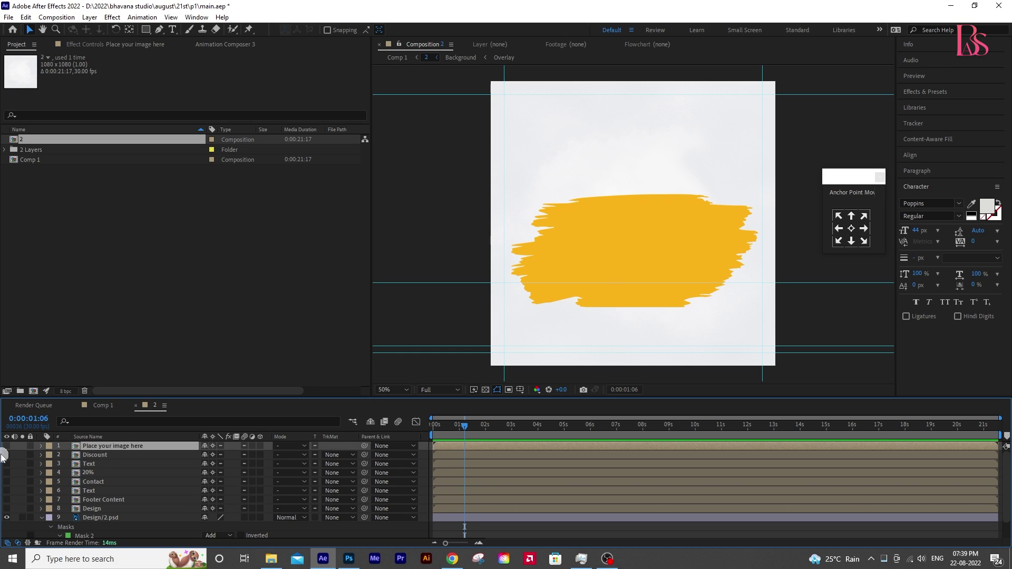
{"action": "left_click", "coordinate": [7, 447]}
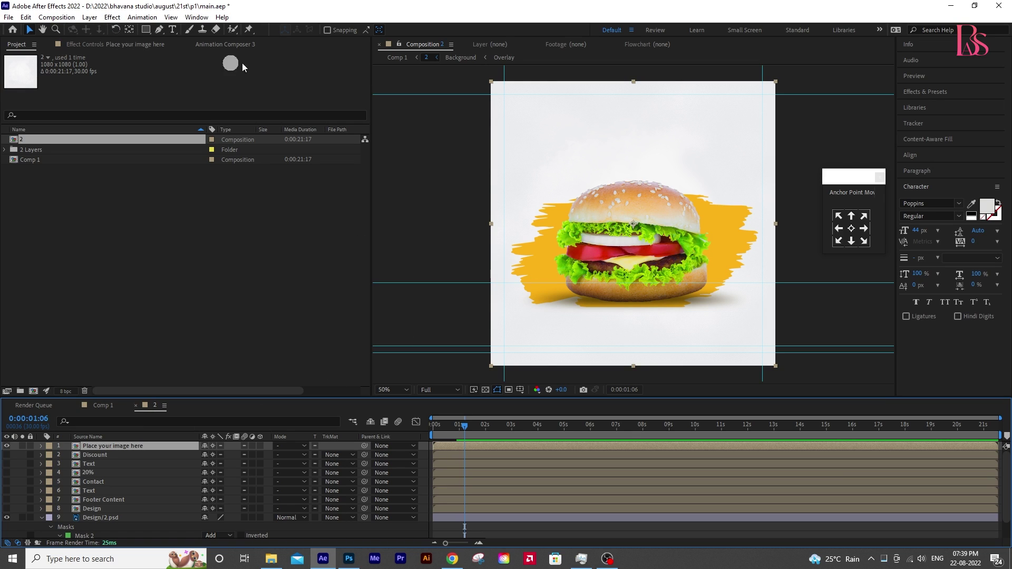
- Try Animation Composer's 2D transition Ease Position & Rotate & Scale, Left variant, as an In animation on the burger layer
{"action": "left_click", "coordinate": [216, 45]}
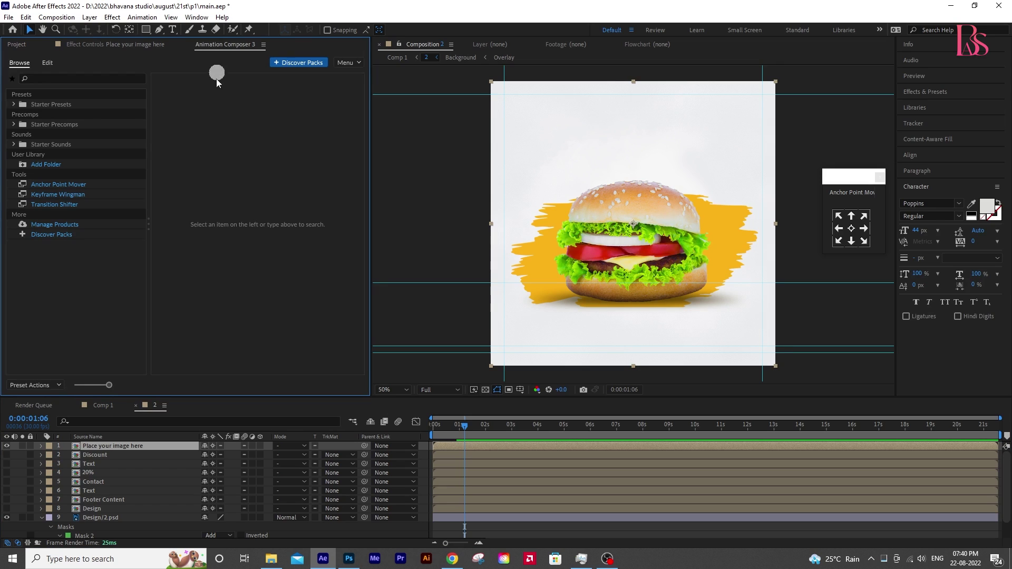
{"action": "left_click", "coordinate": [14, 104]}
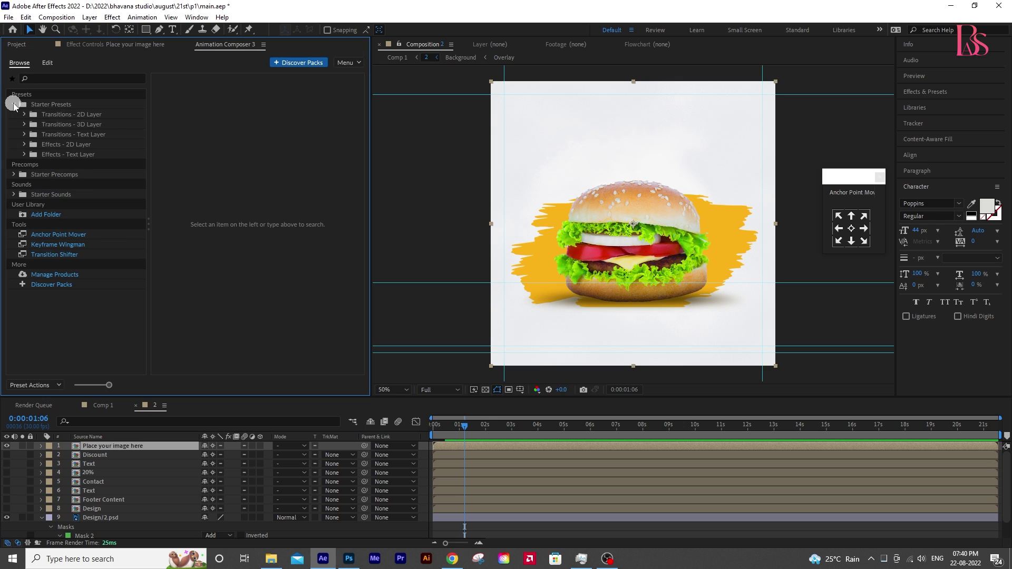
{"action": "left_click", "coordinate": [76, 114]}
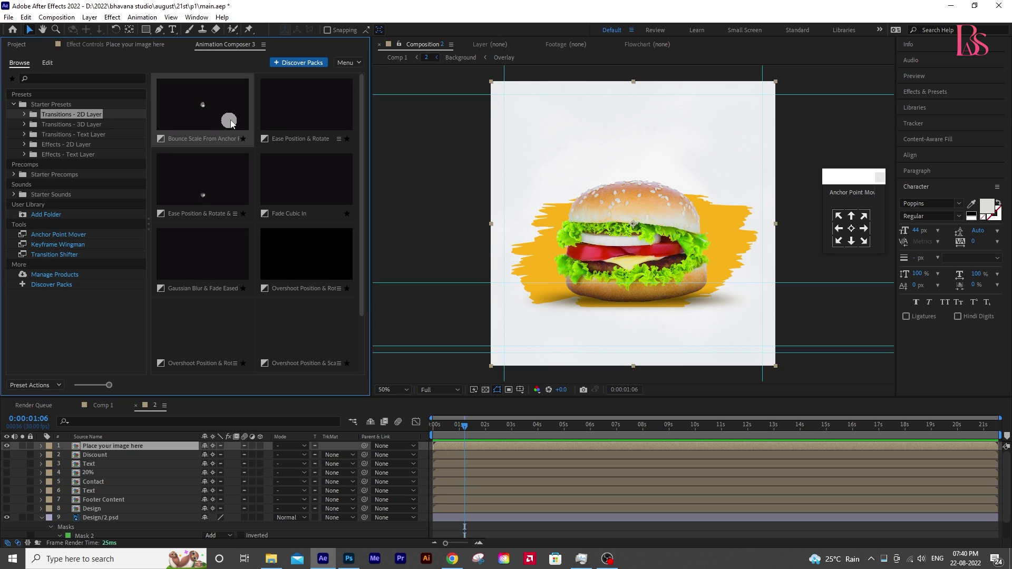
{"action": "left_click", "coordinate": [210, 172]}
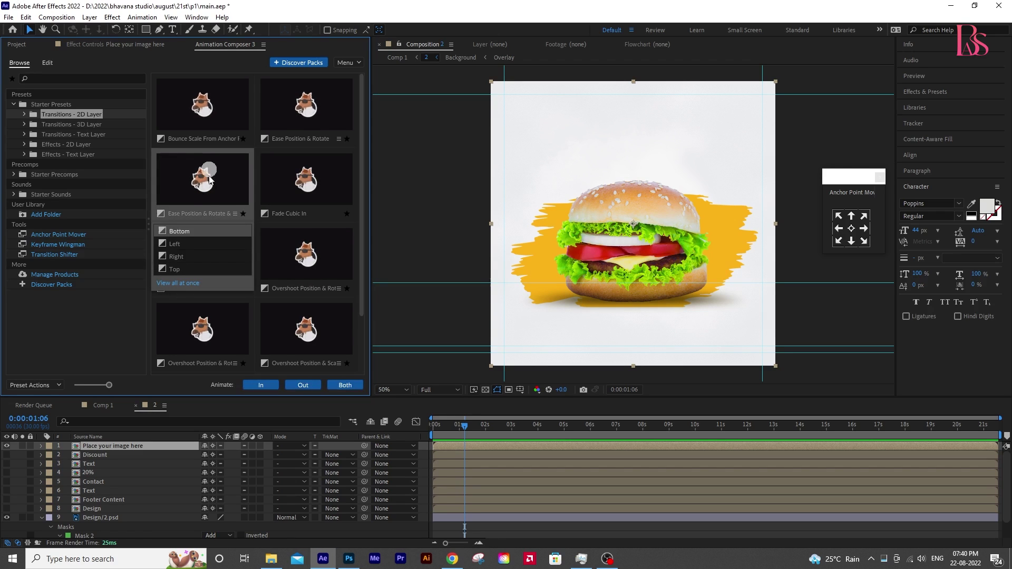
{"action": "left_click", "coordinate": [175, 247]}
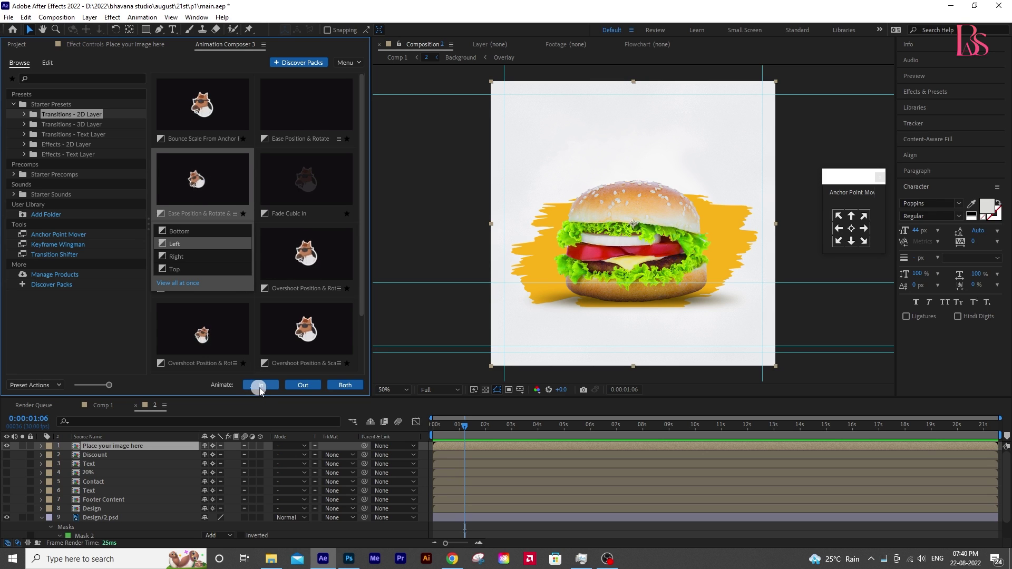
{"action": "left_click", "coordinate": [260, 388]}
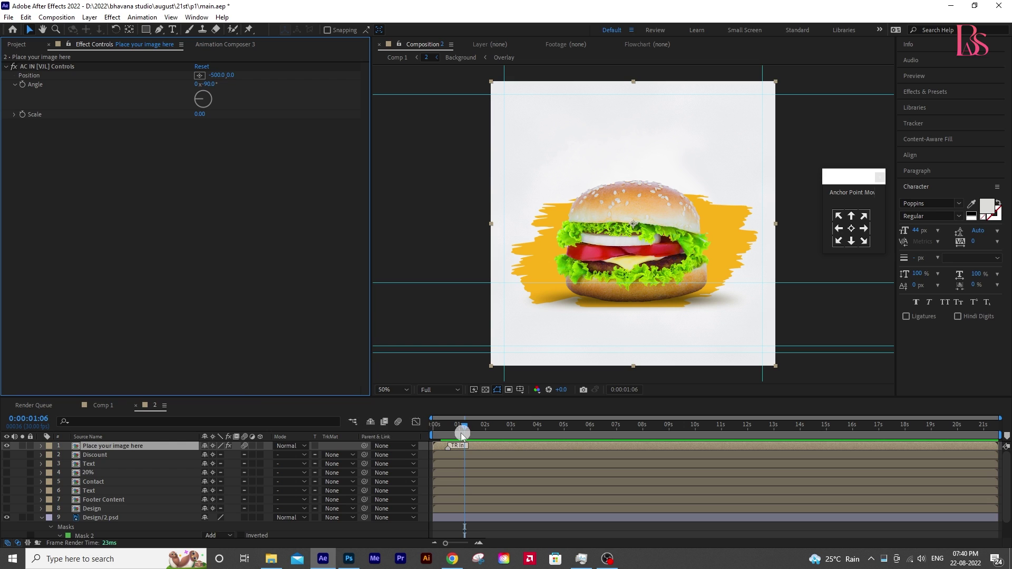
- Replace the burger layer's Ease Position & Rotate preset with the Overshoot Position & Rotate In transition and preview it from the start
{"action": "left_click_drag", "start_coordinate": [461, 434], "coordinate": [434, 433]}
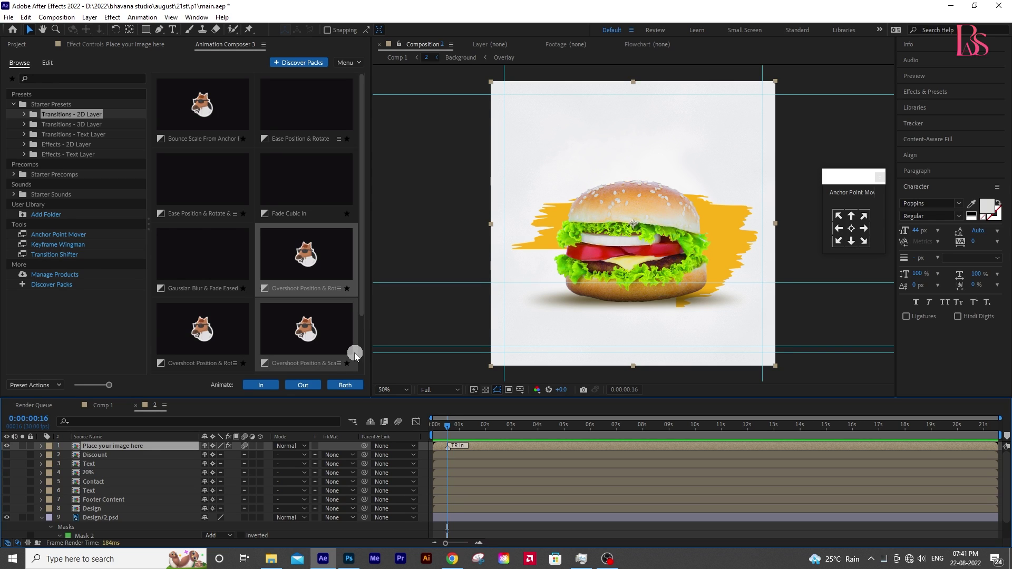
{"action": "left_click", "coordinate": [47, 62]}
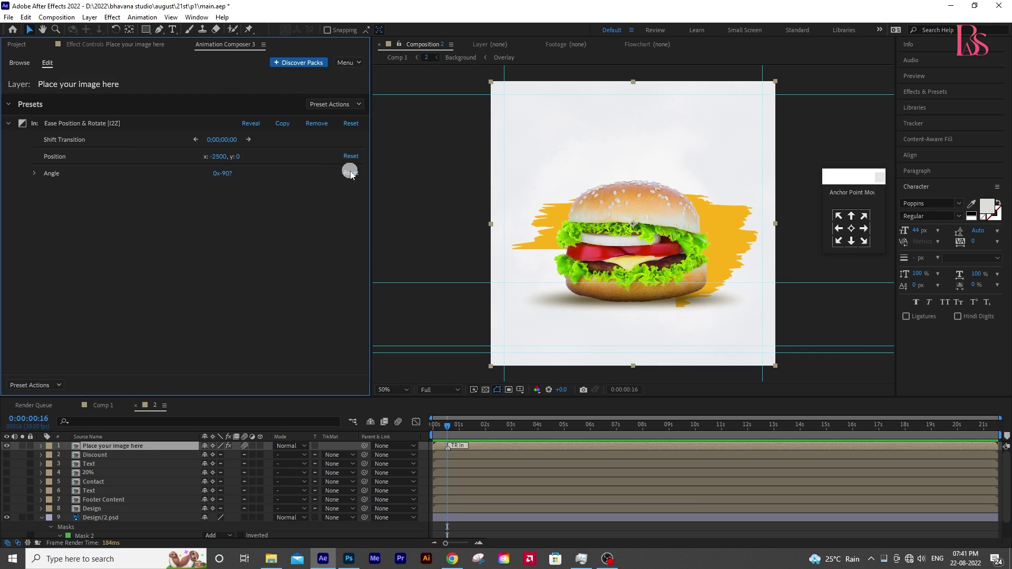
{"action": "left_click", "coordinate": [318, 125]}
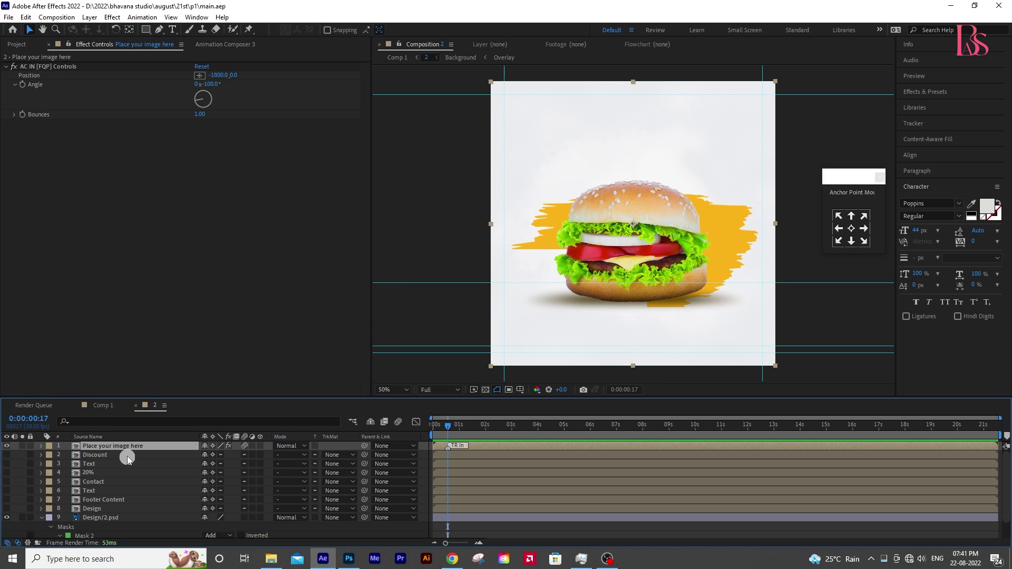
{"action": "key", "text": "p"}
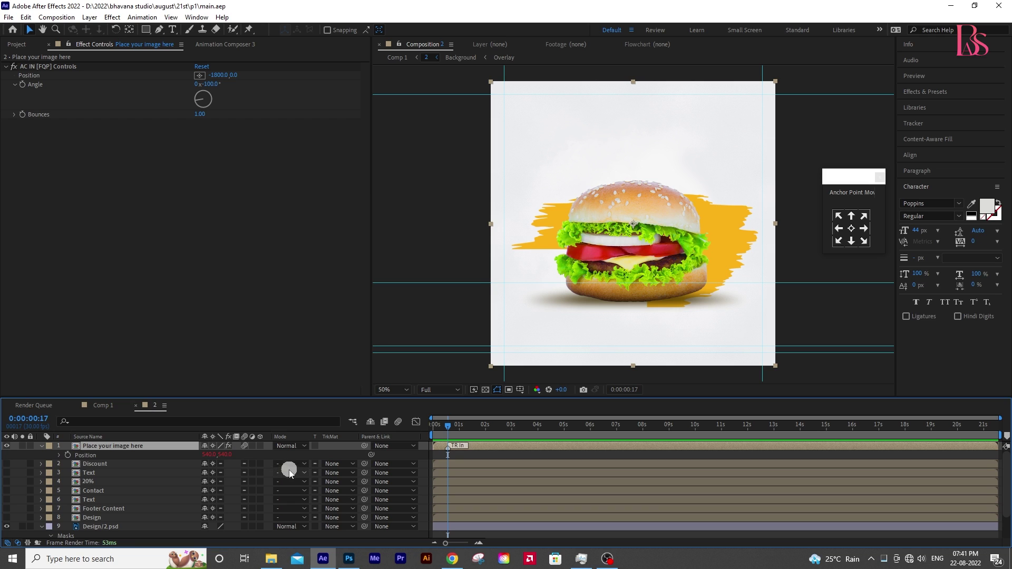
{"action": "left_click_drag", "start_coordinate": [444, 432], "coordinate": [412, 431]}
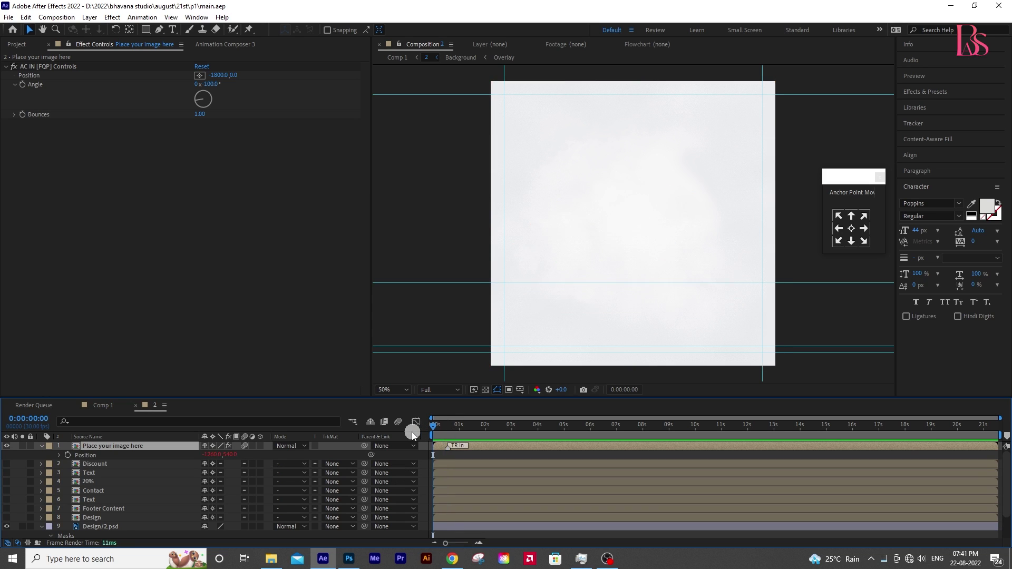
{"action": "key", "text": "space"}
{"action": "key", "text": "space"}
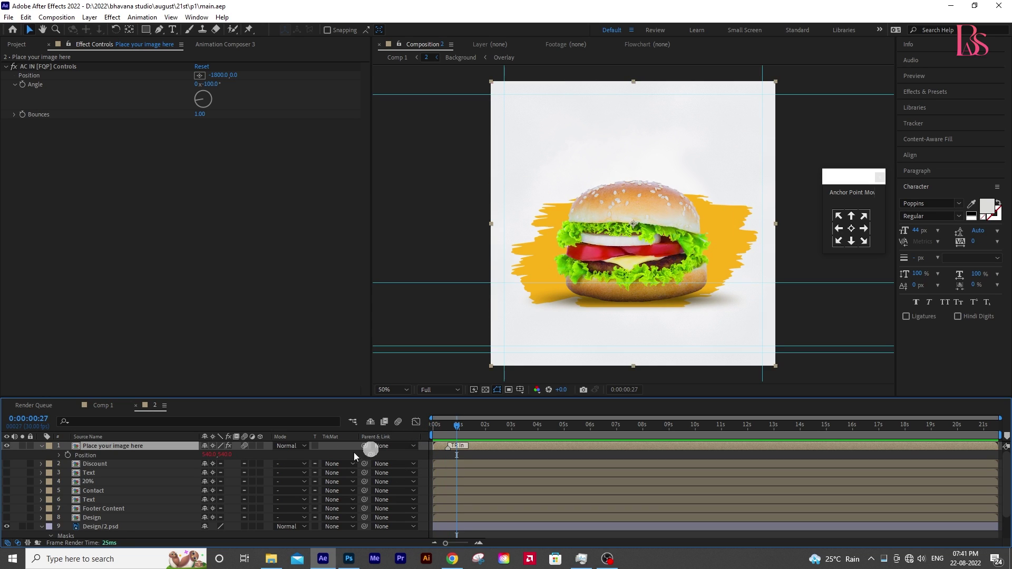
- Make the Discount layer visible and move its anchor point from the canvas centre toward the 50% badge
{"action": "left_click", "coordinate": [42, 447]}
{"action": "left_click", "coordinate": [44, 456]}
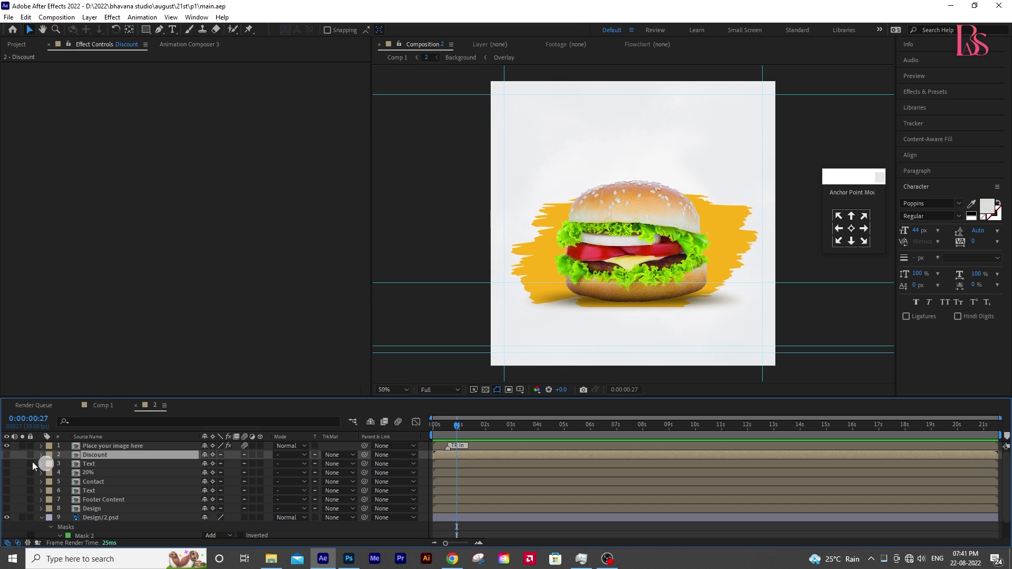
{"action": "left_click", "coordinate": [7, 456]}
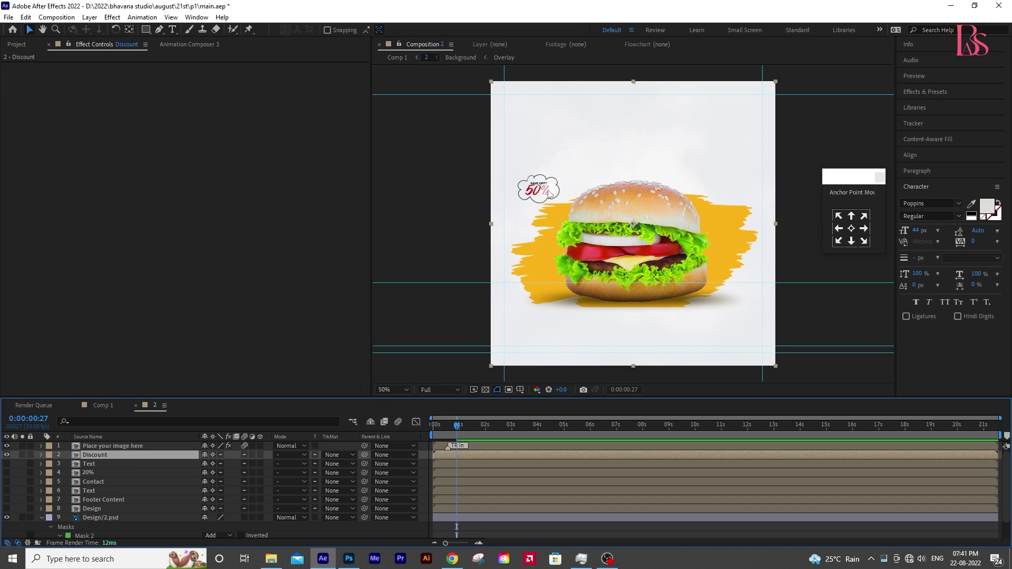
{"action": "key", "text": "y"}
{"action": "left_click", "coordinate": [633, 220]}
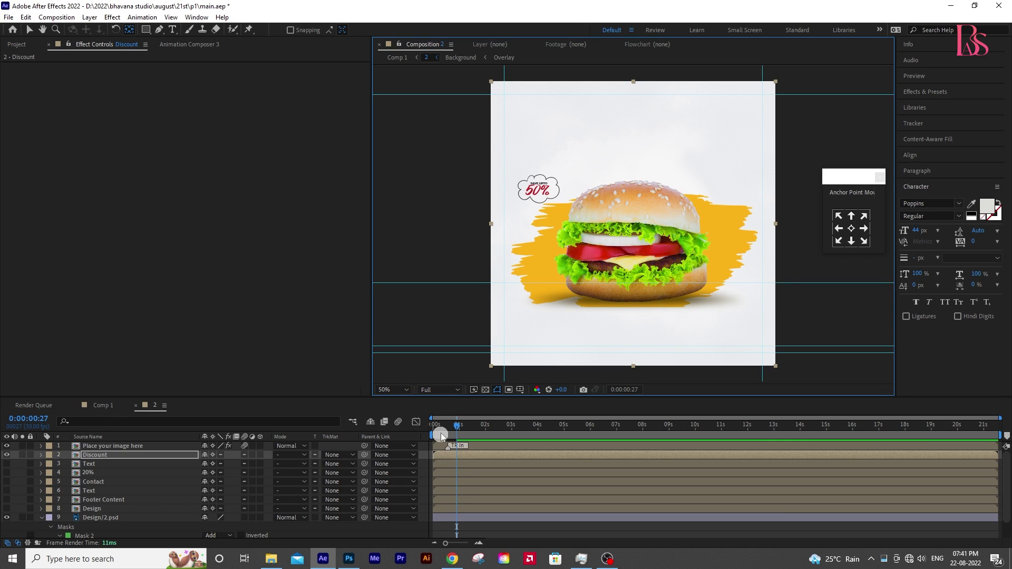
- Apply the Bounce Scale From Anchor preset as an In animation to the Discount layer and preview it from the start
{"action": "left_click", "coordinate": [190, 44]}
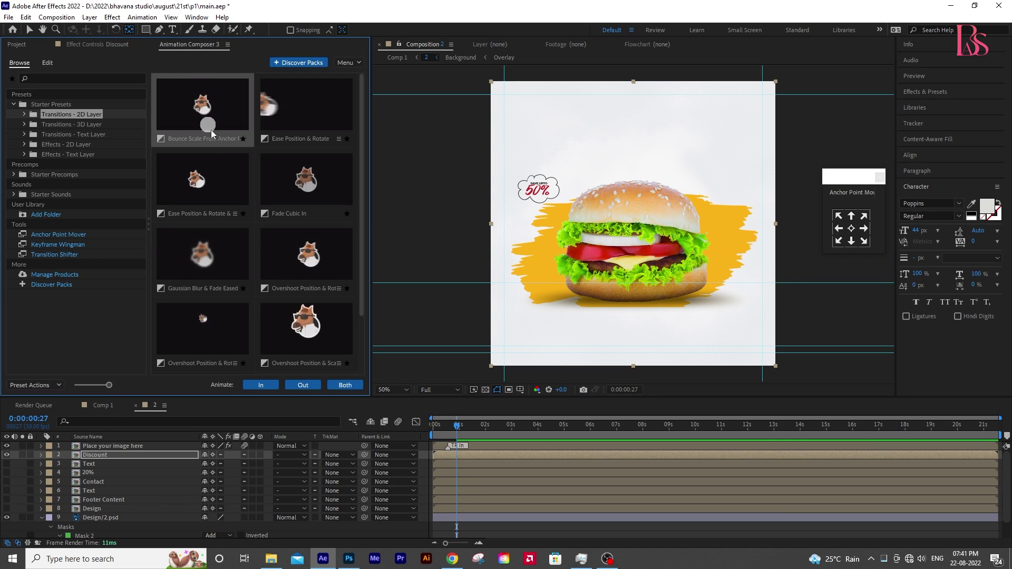
{"action": "left_click", "coordinate": [263, 362]}
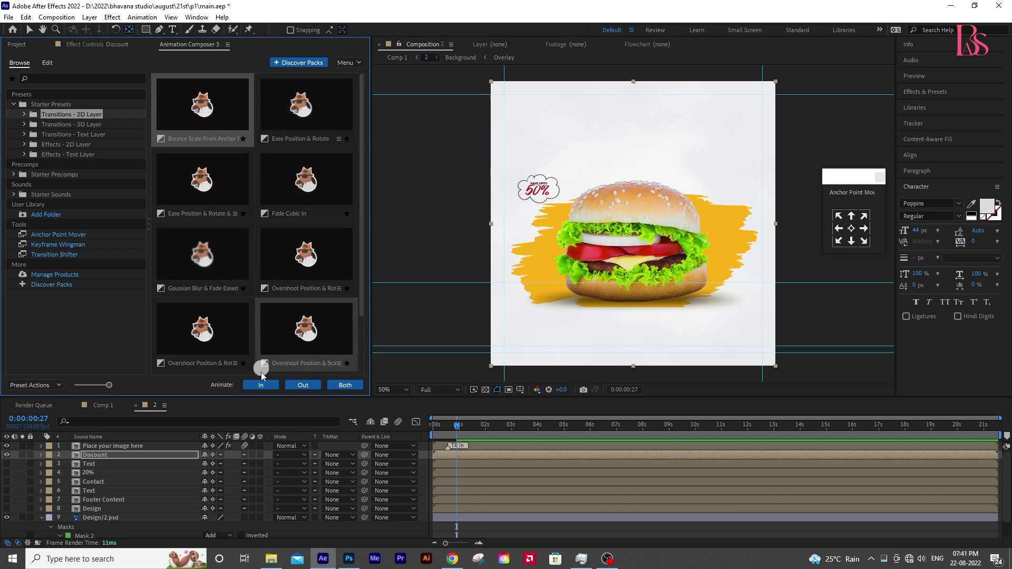
{"action": "left_click", "coordinate": [258, 385]}
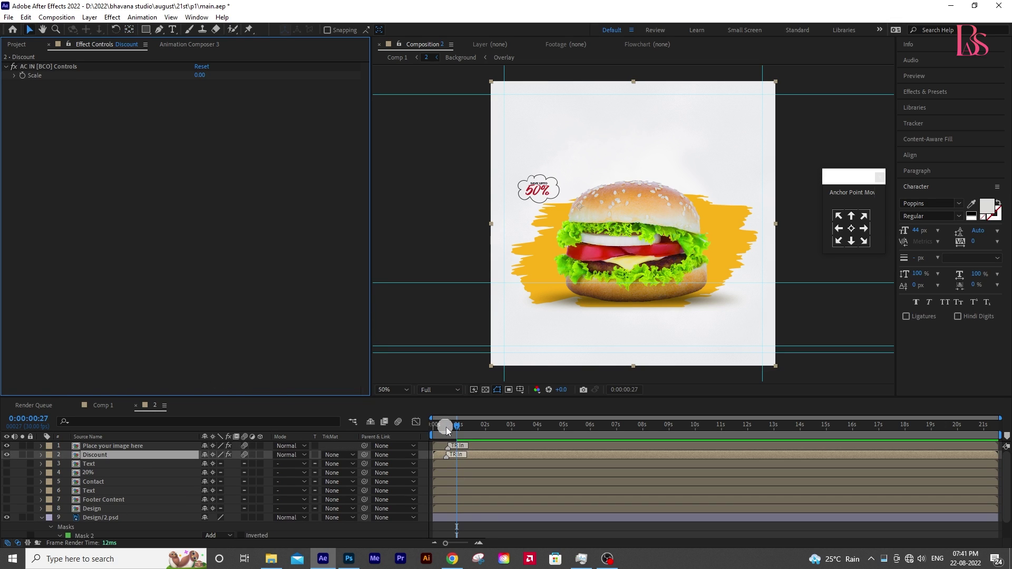
{"action": "left_click_drag", "start_coordinate": [447, 430], "coordinate": [418, 430]}
{"action": "key", "text": "space"}
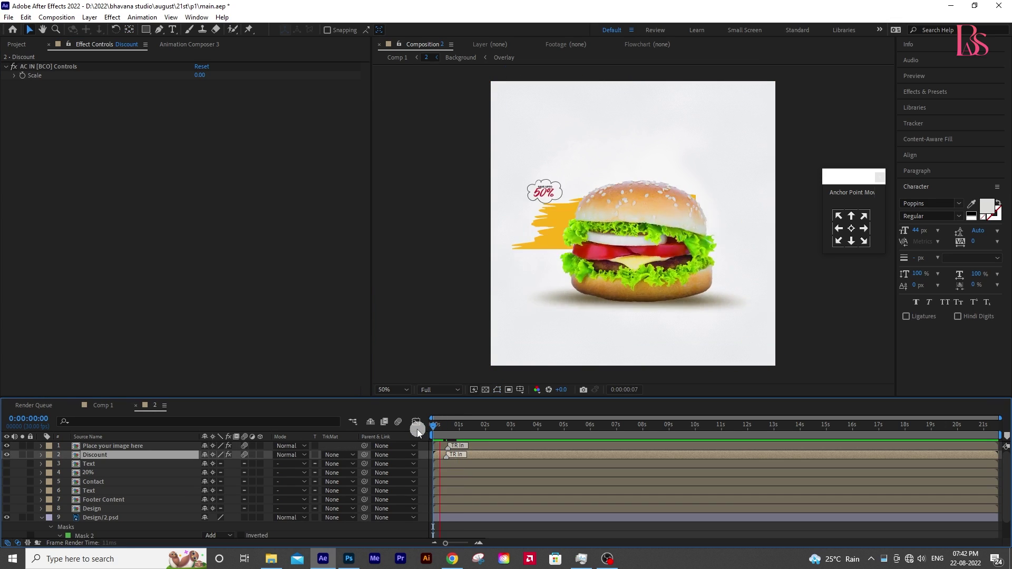
- Slide the Discount layer later in time so its badge pops in after the burger starts entering, and preview the timing
{"action": "left_click_drag", "start_coordinate": [473, 456], "coordinate": [417, 434]}
{"action": "left_click", "coordinate": [447, 432]}
{"action": "key", "text": "space"}
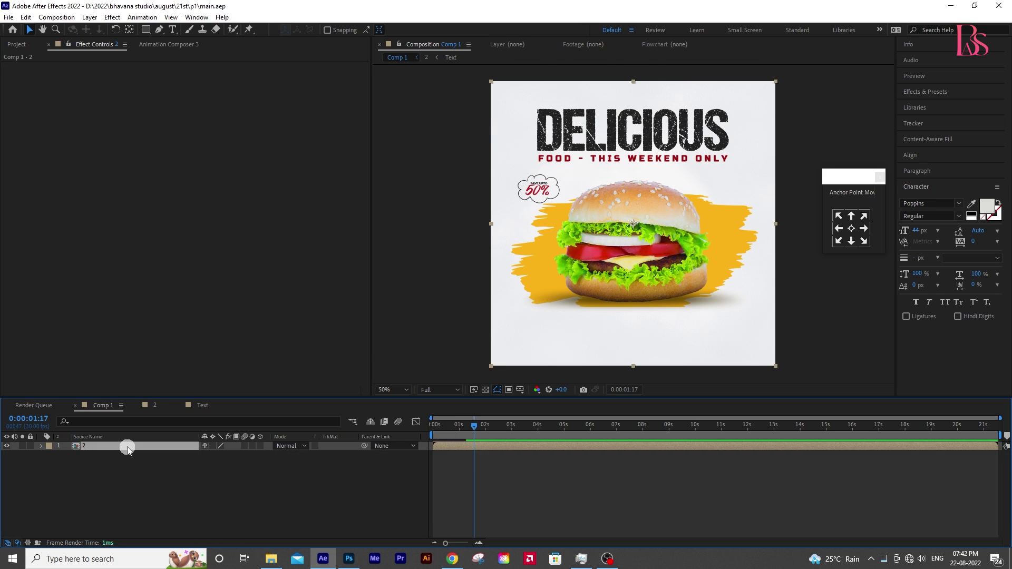
- Make the headline Text layer visible and convert the Delicious and "FOOD - this weekend only" layers inside its composition to editable text
{"action": "double_click", "coordinate": [127, 447]}
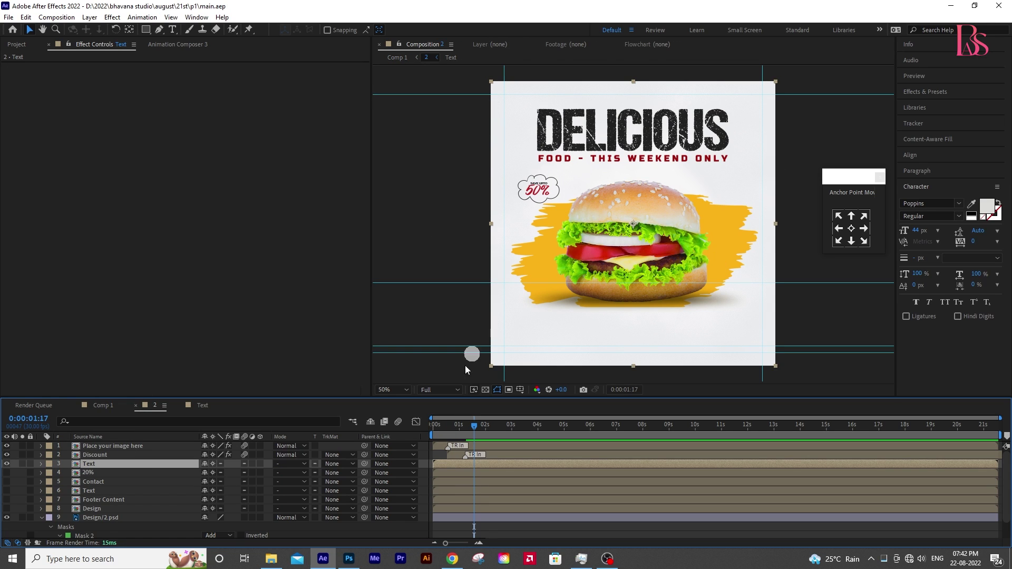
{"action": "double_click", "coordinate": [87, 465]}
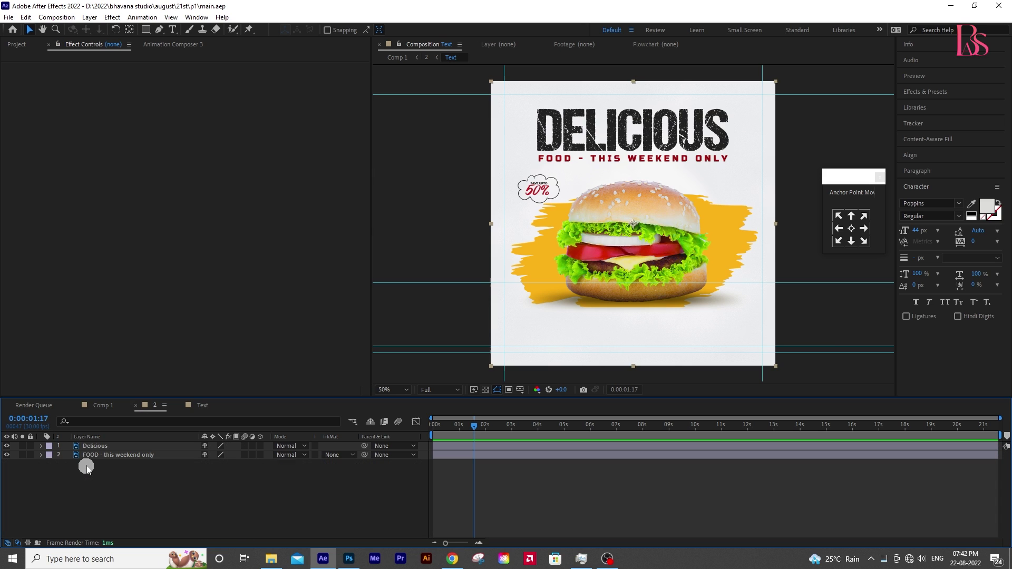
{"action": "left_click", "coordinate": [116, 449]}
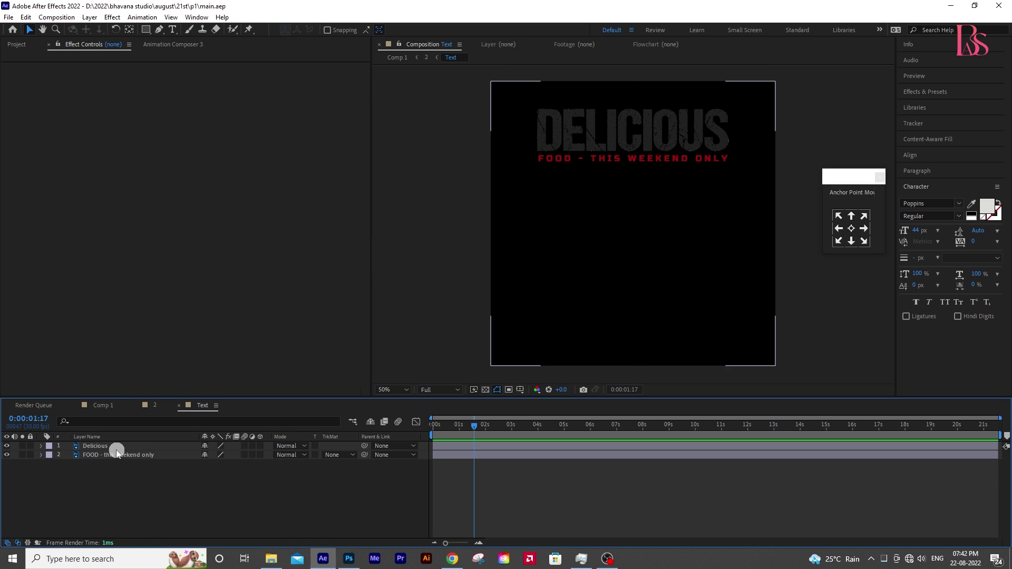
{"action": "left_click", "coordinate": [117, 456], "text": "shift"}
{"action": "right_click", "coordinate": [117, 459]}
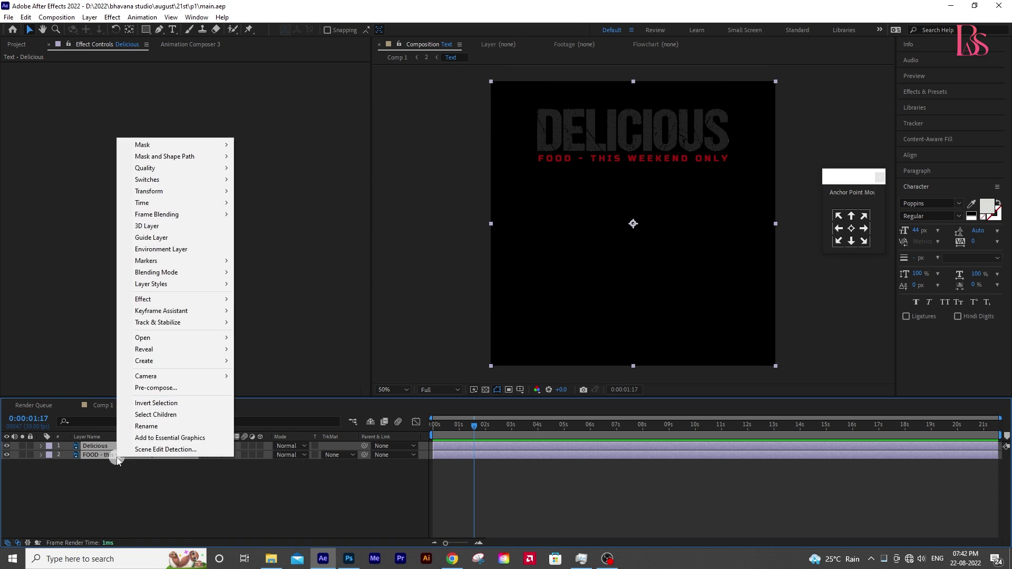
{"action": "mouse_move", "coordinate": [182, 363]}
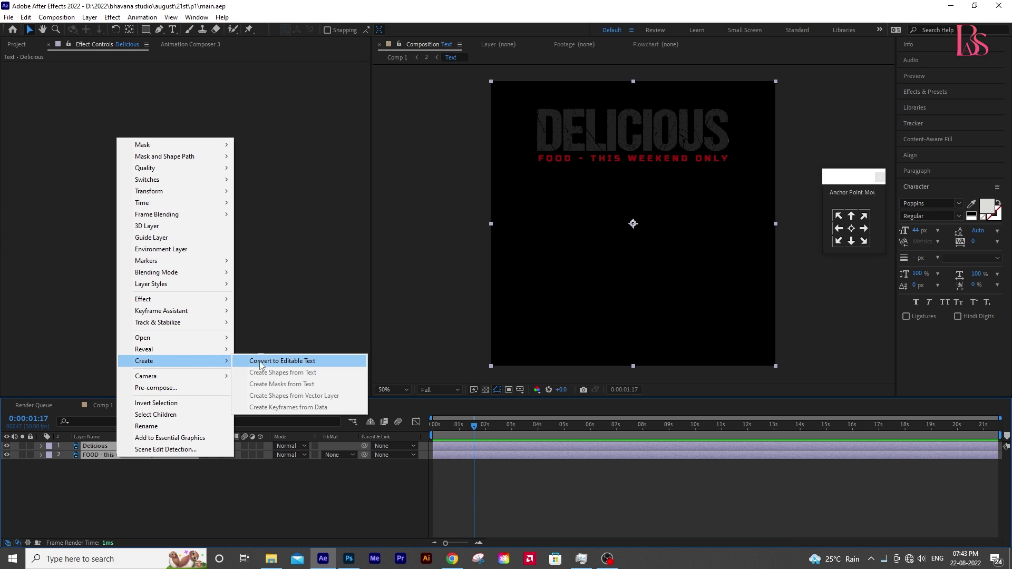
{"action": "left_click", "coordinate": [281, 363]}
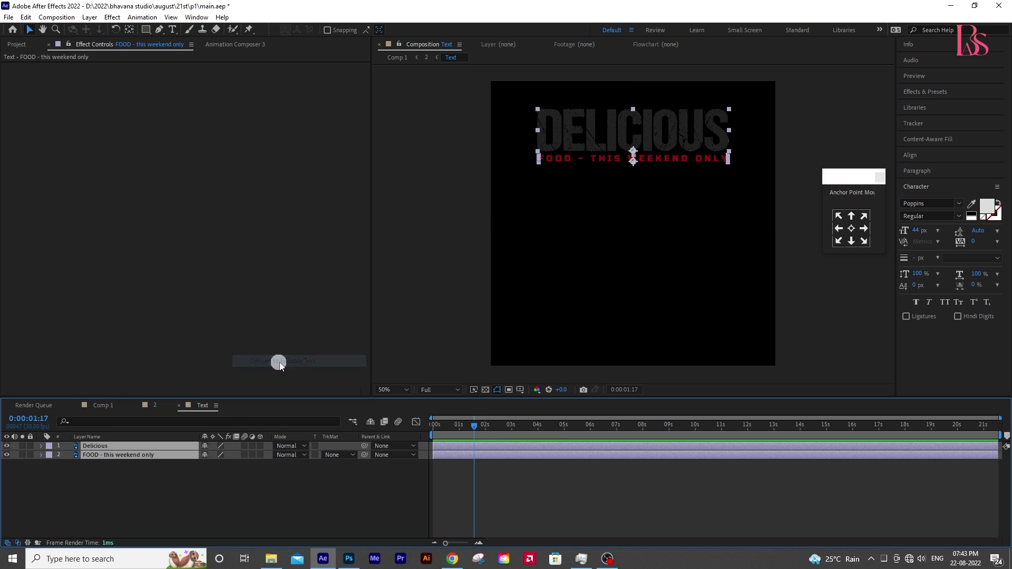
- Show the transparency grid and apply the Fade Characters Together preset, From Start variant, as an In animation to the Delicious layer
{"action": "left_click", "coordinate": [486, 390]}
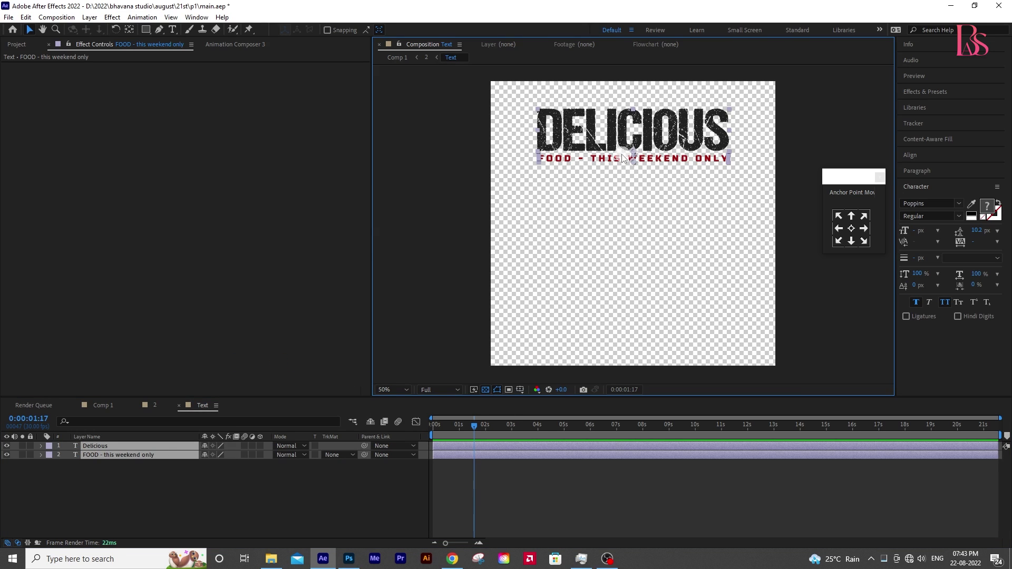
{"action": "left_click", "coordinate": [246, 496]}
{"action": "left_click", "coordinate": [130, 448]}
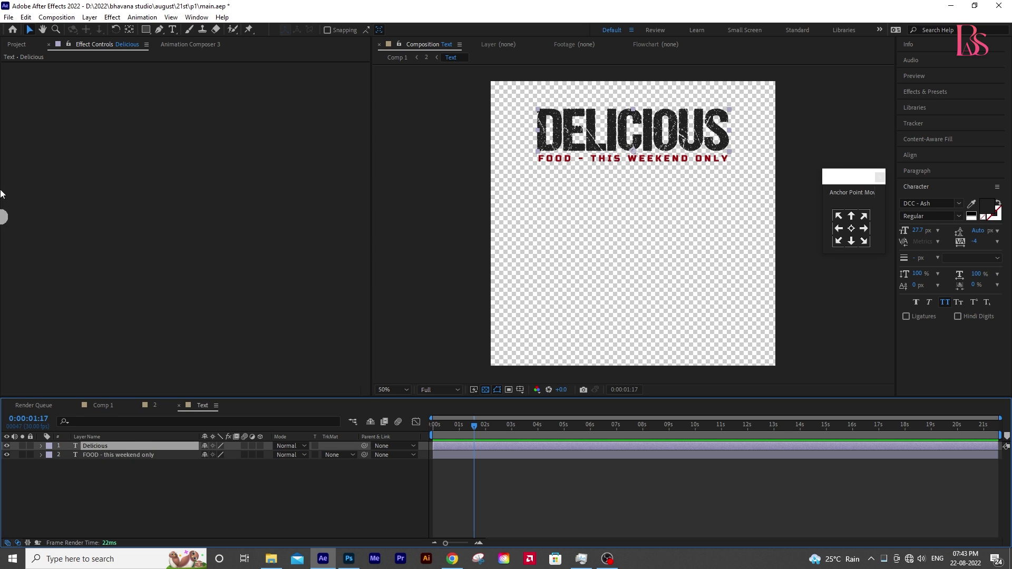
{"action": "left_click", "coordinate": [164, 45]}
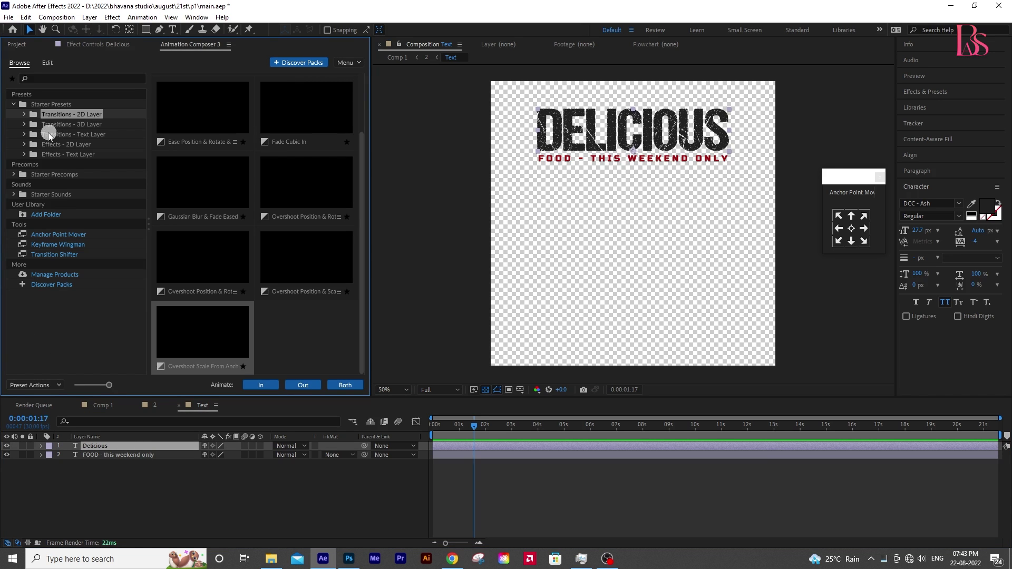
{"action": "left_click", "coordinate": [86, 135]}
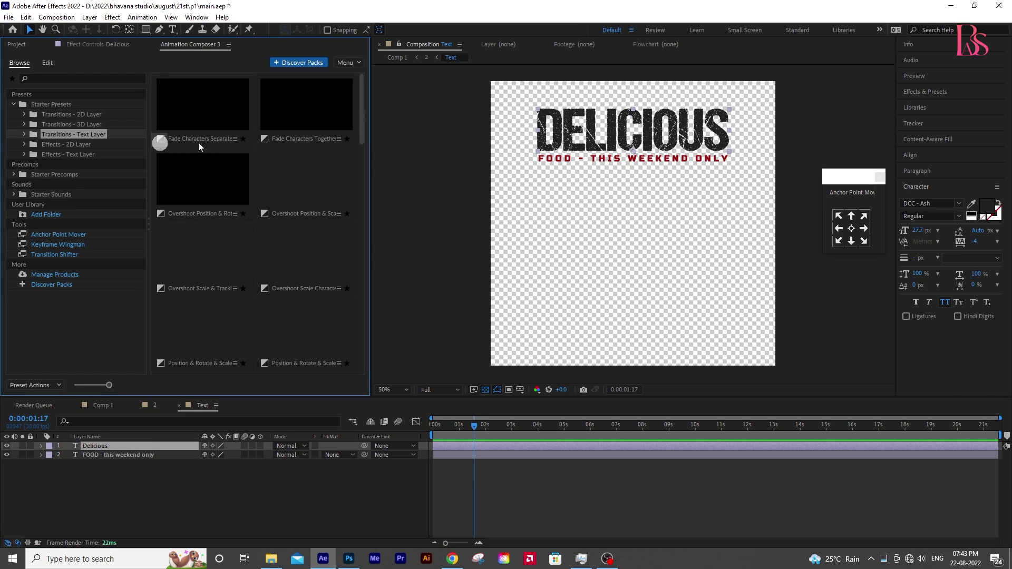
{"action": "left_click", "coordinate": [307, 108]}
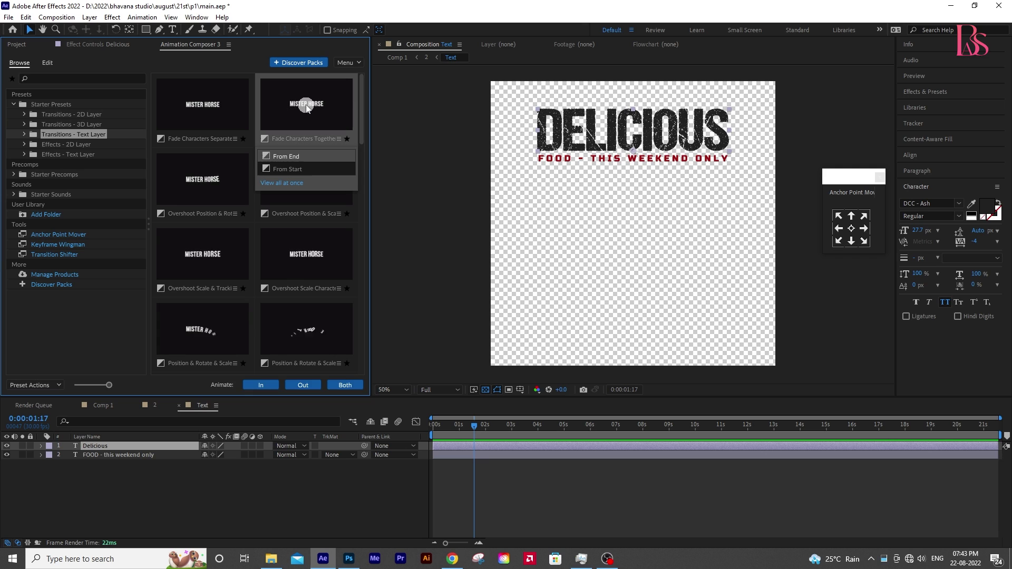
{"action": "left_click", "coordinate": [289, 169]}
{"action": "left_click", "coordinate": [261, 385]}
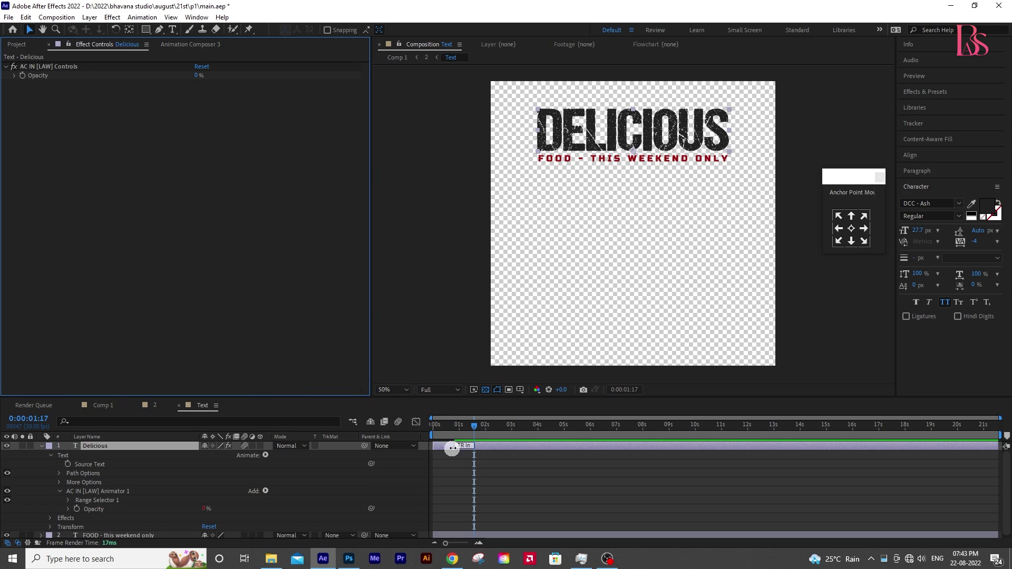
- Preview the Delicious fade-in from the start, collapse the layer's properties and save the project
{"action": "left_click_drag", "start_coordinate": [459, 428], "coordinate": [421, 434]}
{"action": "key", "text": "space"}
{"action": "key", "text": "space"}
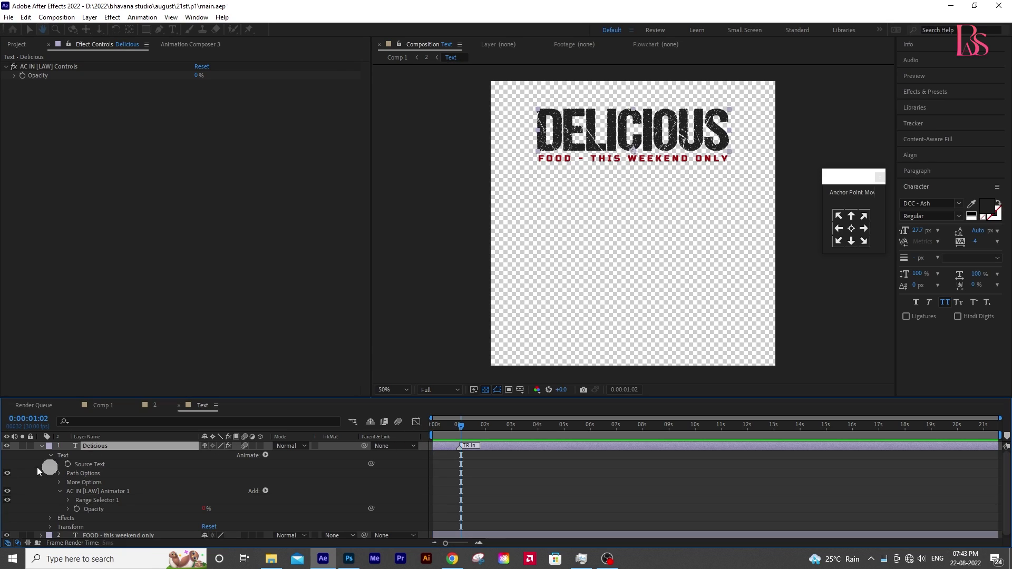
{"action": "left_click", "coordinate": [42, 446]}
{"action": "key", "text": "ctrl+s"}
- Apply the Overshoot Scale & Tracking text preset as an In animation to the "FOOD - this weekend only" layer and preview it
{"action": "left_click", "coordinate": [105, 457]}
{"action": "left_click", "coordinate": [213, 44]}
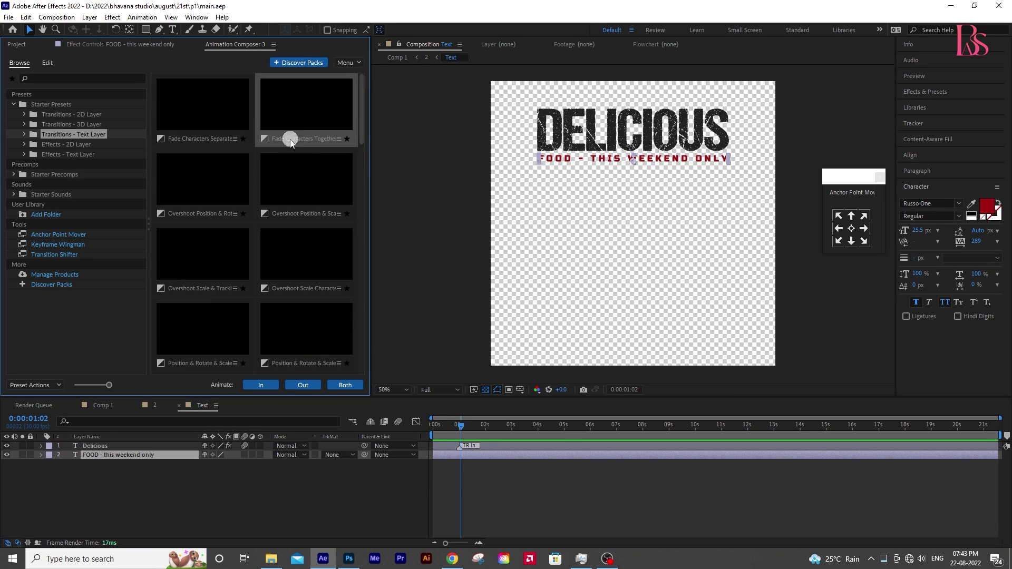
{"action": "scroll", "coordinate": [287, 248], "scroll_direction": "down", "scroll_amount": 1}
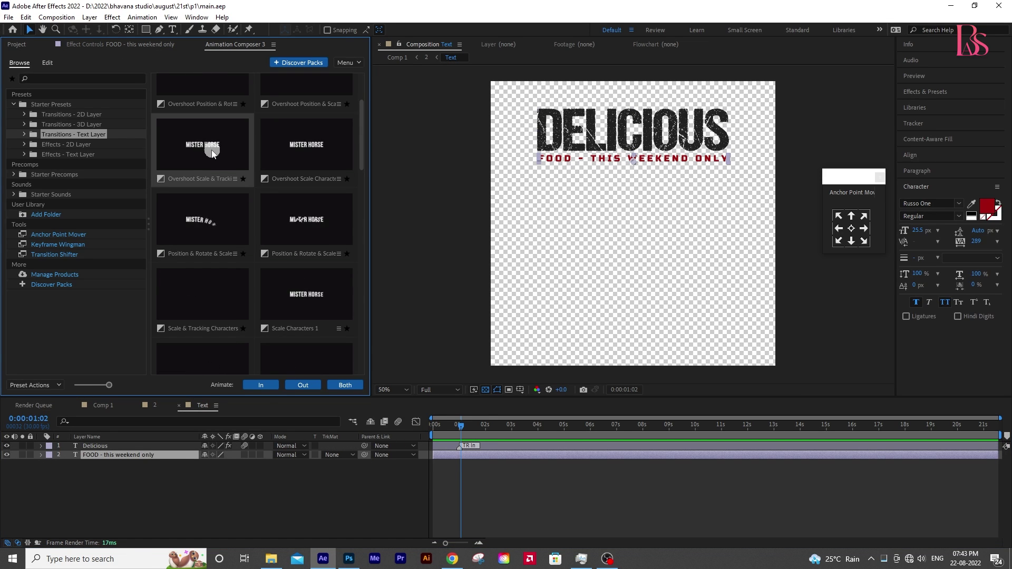
{"action": "left_click", "coordinate": [210, 154]}
{"action": "left_click", "coordinate": [264, 385]}
{"action": "left_click_drag", "start_coordinate": [460, 426], "coordinate": [406, 430]}
{"action": "key", "text": "space"}
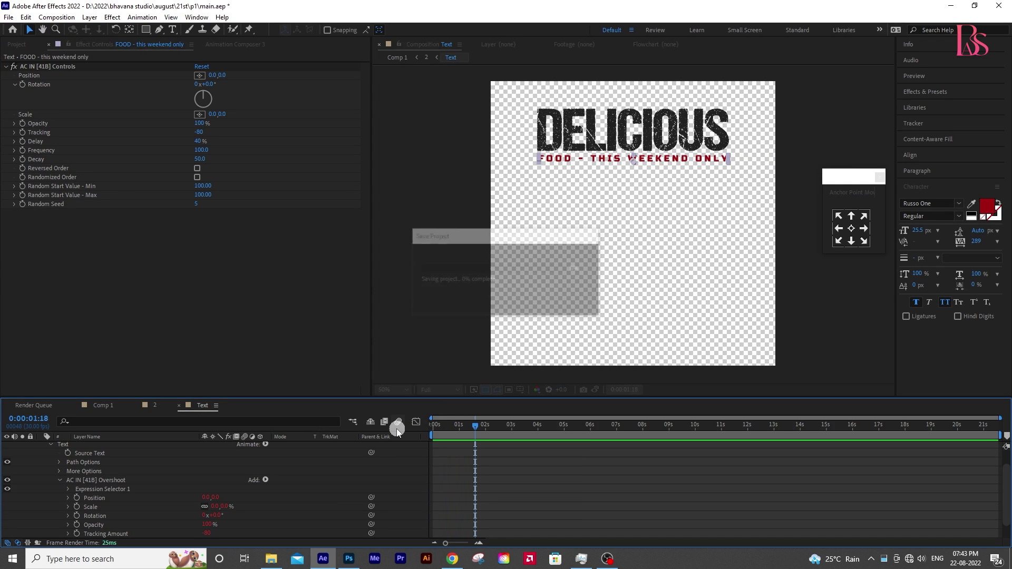
- Play Comp 1 repeatedly from the start to check the combined brush, burger, badge and headline entrances
{"action": "left_click", "coordinate": [23, 47]}
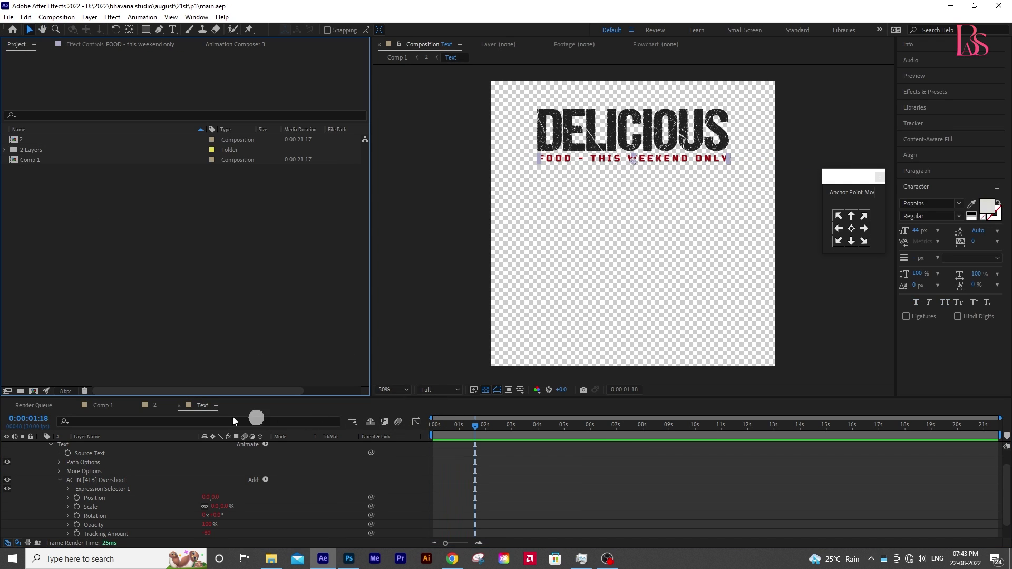
{"action": "left_click", "coordinate": [95, 411]}
{"action": "key", "text": "Home"}
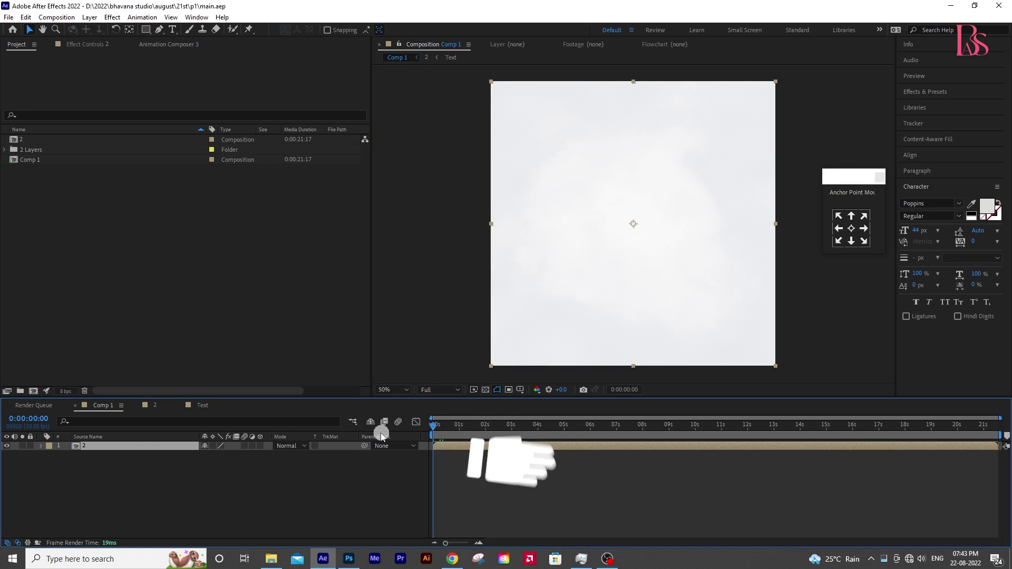
{"action": "left_click", "coordinate": [385, 482]}
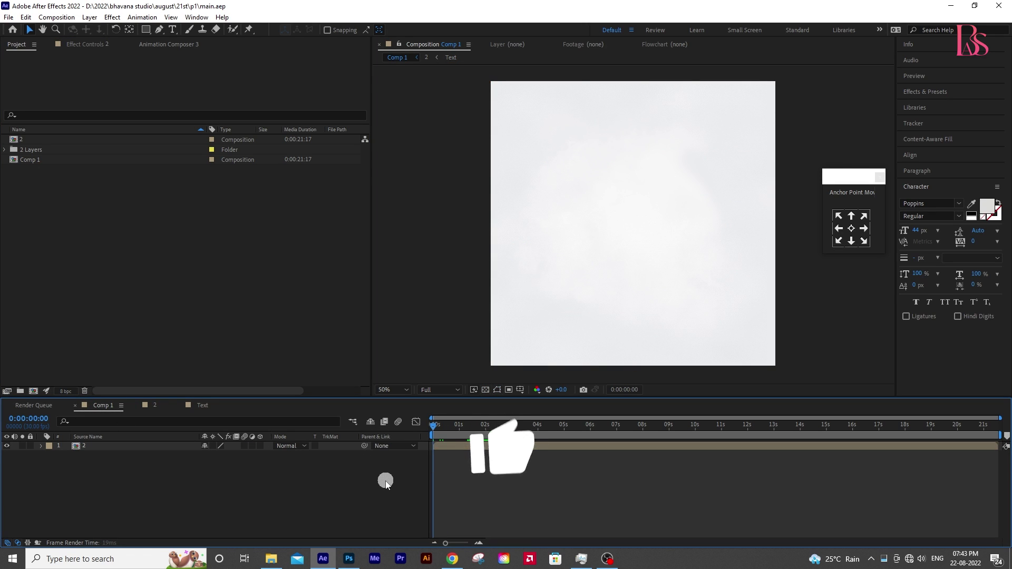
{"action": "key", "text": "space"}
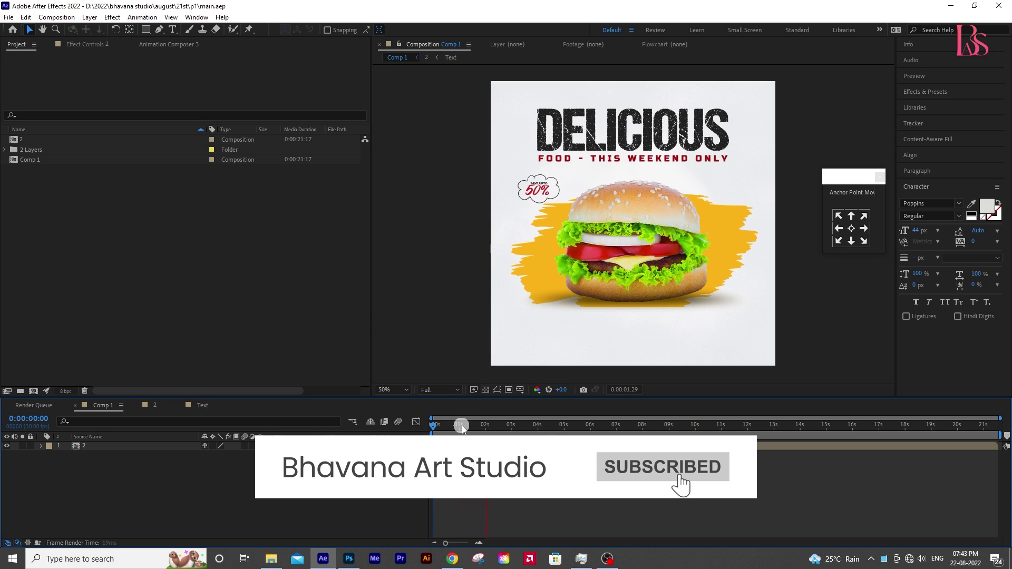
{"action": "key", "text": "space"}
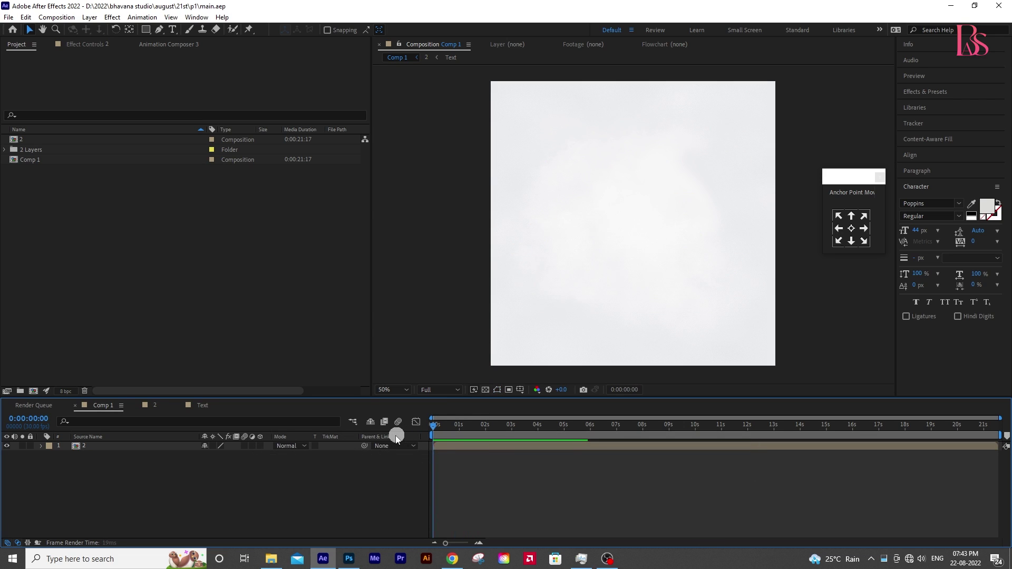
{"action": "key", "text": "space"}
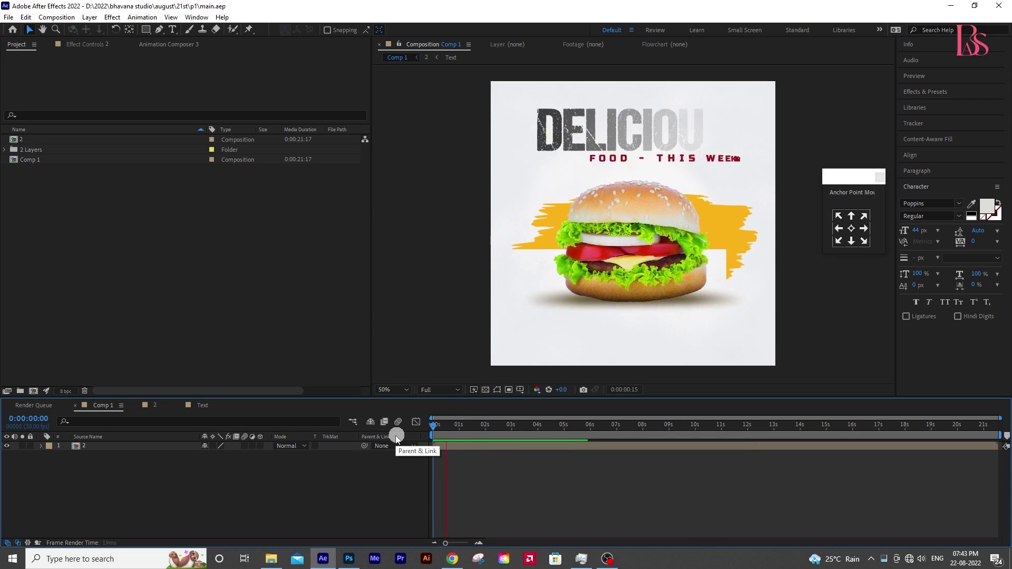
{"action": "key", "text": "space"}
{"action": "left_click_drag", "start_coordinate": [454, 427], "coordinate": [371, 431]}
{"action": "key", "text": "space"}
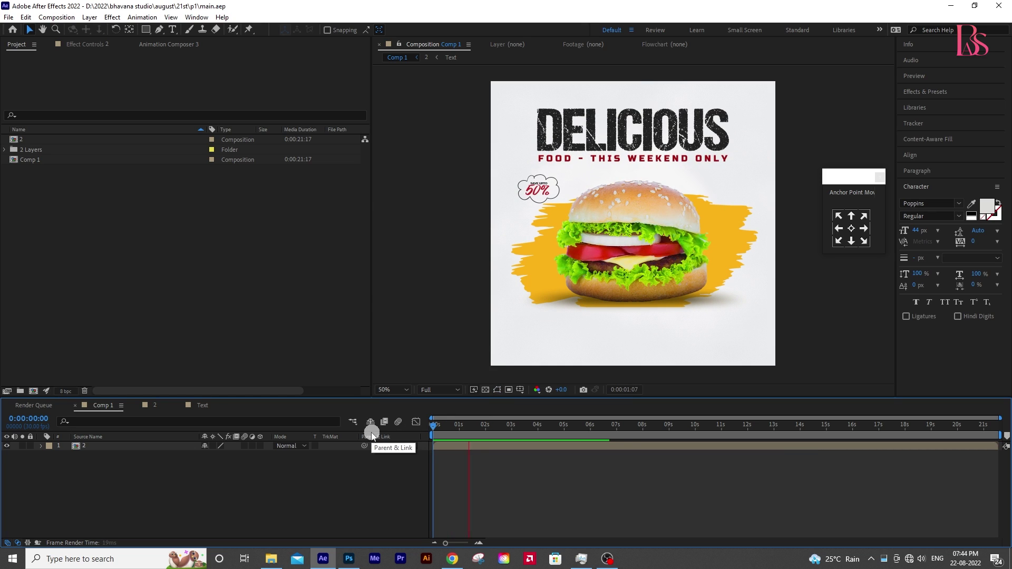
{"action": "key", "text": "space"}
{"action": "left_click_drag", "start_coordinate": [447, 428], "coordinate": [391, 431]}
{"action": "key", "text": "space"}
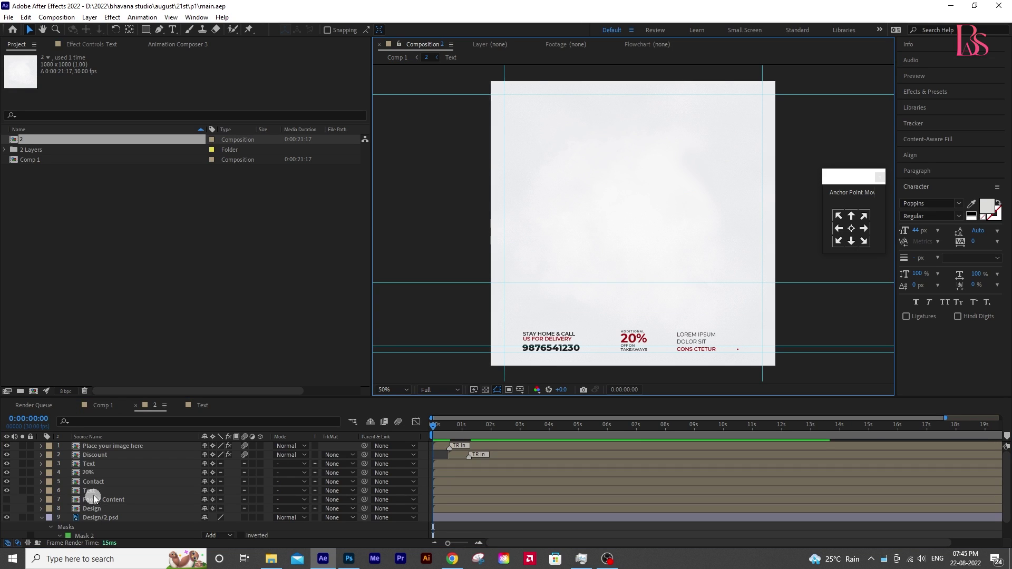
- Keyframe the opacity of the 20%, Contact and footer Text layers from 0% at the start to 100% at 0:00:00:16, with eased keyframes
{"action": "left_click_drag", "start_coordinate": [97, 491], "coordinate": [98, 477]}
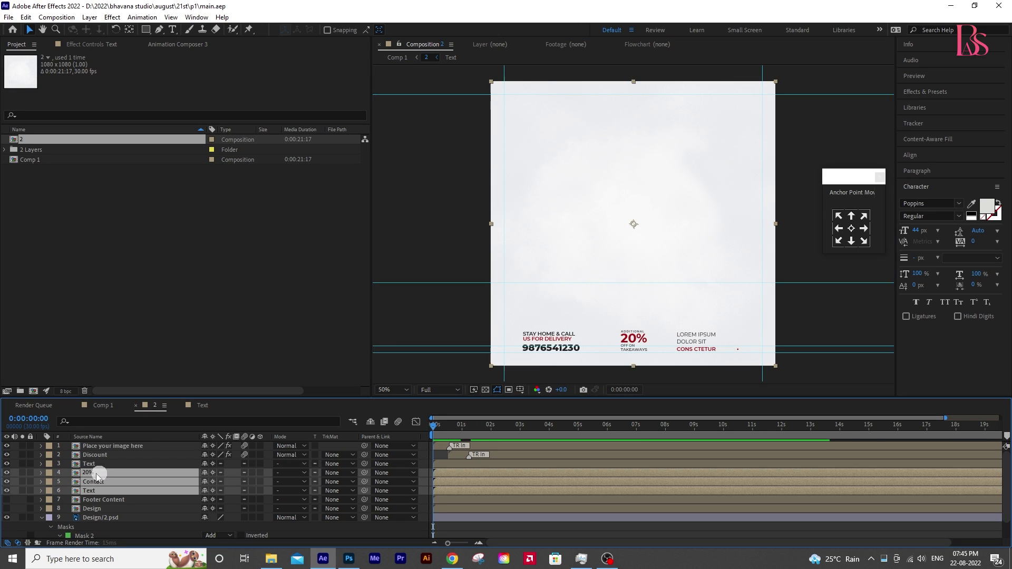
{"action": "left_click", "coordinate": [7, 473]}
{"action": "left_click", "coordinate": [9, 476]}
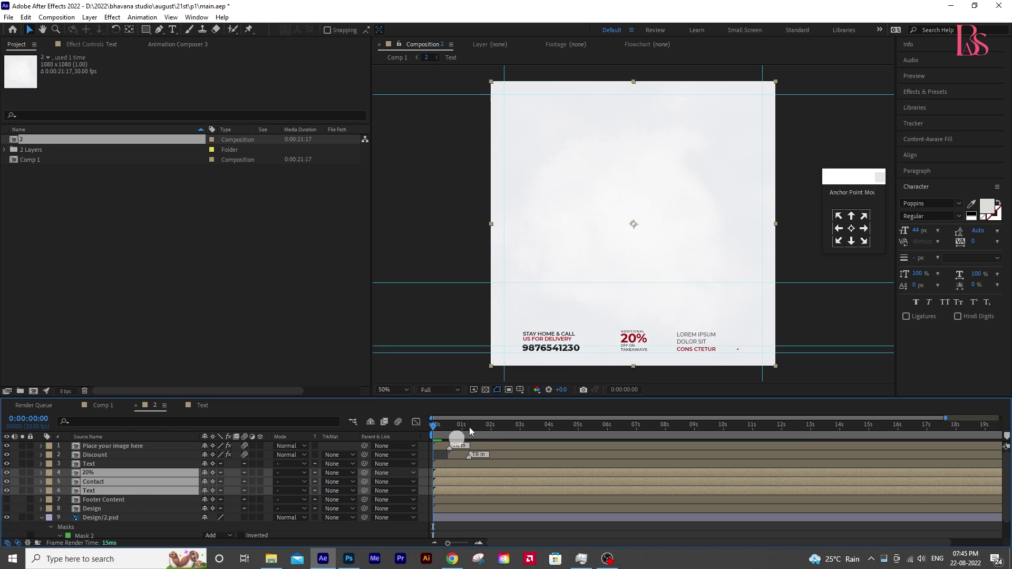
{"action": "key", "text": "t"}
{"action": "left_click_drag", "start_coordinate": [208, 475], "coordinate": [21, 493]}
{"action": "left_click", "coordinate": [68, 482]}
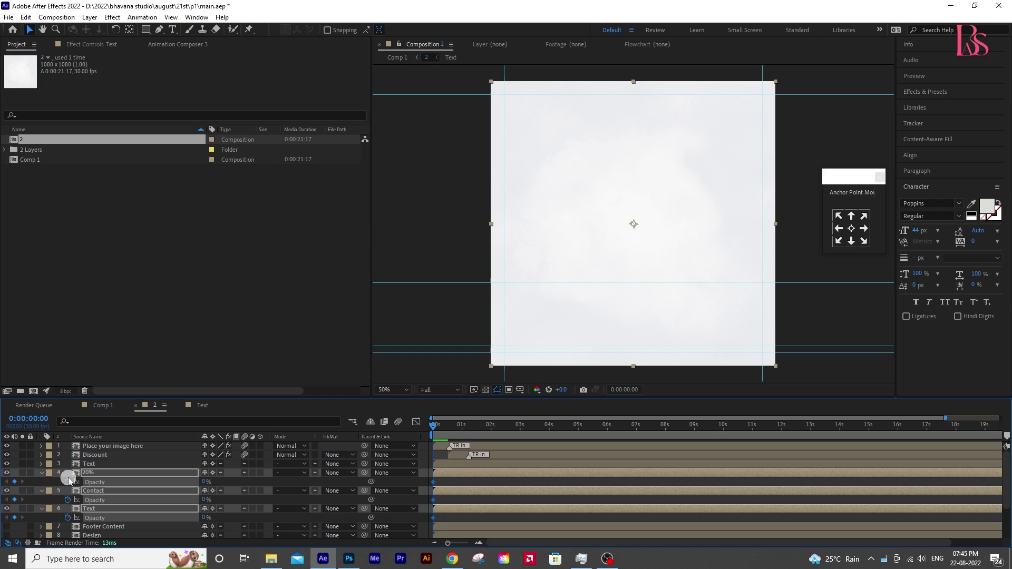
{"action": "key", "text": "F9"}
{"action": "left_click", "coordinate": [449, 428]}
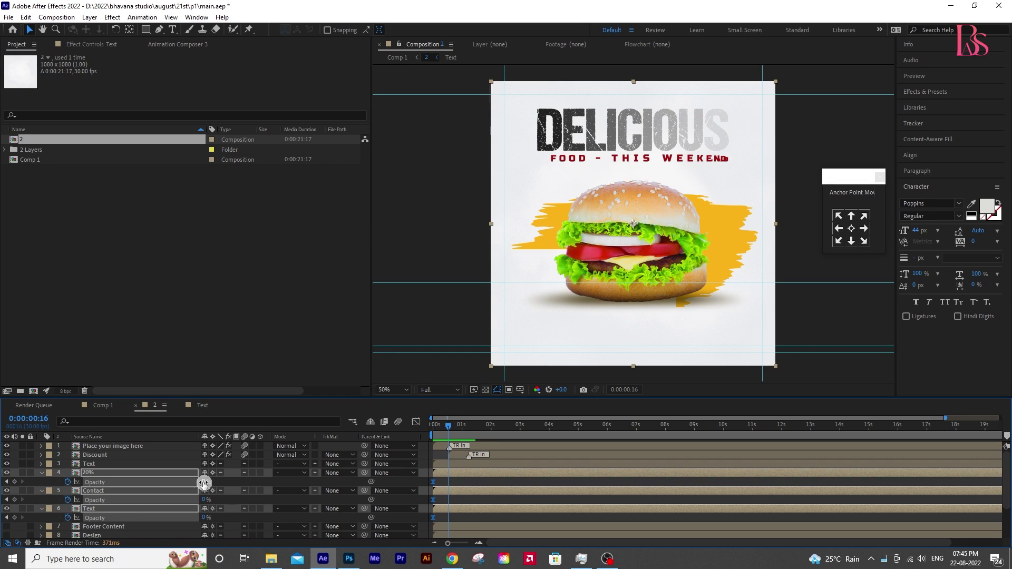
{"action": "mouse_move", "coordinate": [204, 484]}
{"action": "left_mouse_down"}
{"action": "mouse_move", "coordinate": [356, 481]}
{"action": "mouse_move", "coordinate": [490, 501]}
{"action": "mouse_move", "coordinate": [474, 485]}
{"action": "mouse_move", "coordinate": [482, 479]}
{"action": "mouse_move", "coordinate": [534, 477]}
{"action": "left_mouse_up"}
- Stagger the footer layers in time, with Contact starting at 2 seconds, 20% just after 0:00:02:17 and Text just after 3 seconds, and save
{"action": "left_click", "coordinate": [474, 485]}
{"action": "left_click", "coordinate": [446, 498]}
{"action": "left_click_drag", "start_coordinate": [461, 494], "coordinate": [517, 496]}
{"action": "left_click", "coordinate": [491, 430]}
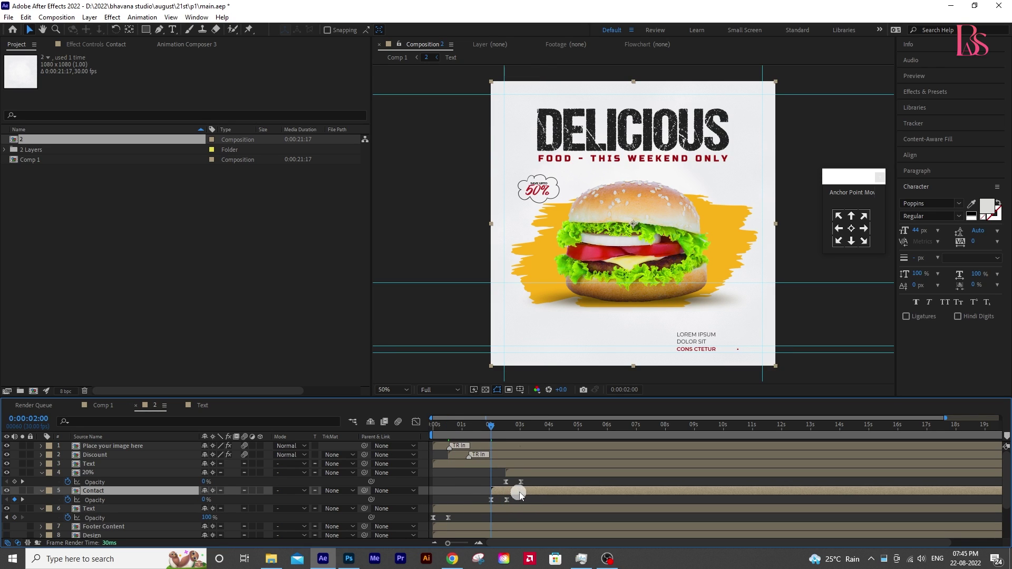
{"action": "mouse_move", "coordinate": [507, 427]}
{"action": "left_mouse_down"}
{"action": "mouse_move", "coordinate": [520, 429]}
{"action": "mouse_move", "coordinate": [507, 428]}
{"action": "left_mouse_up"}
{"action": "left_click", "coordinate": [520, 472]}
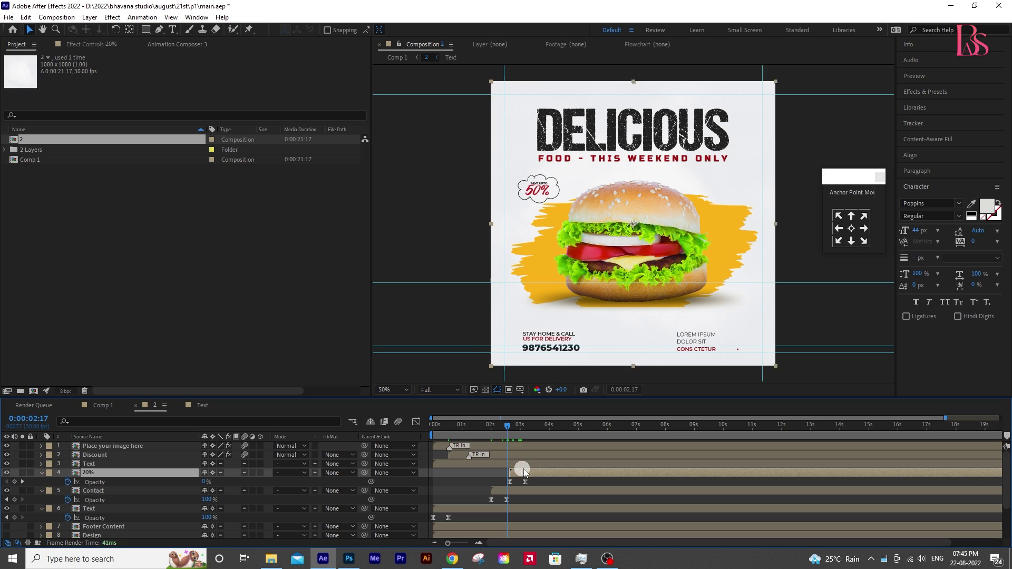
{"action": "left_click_drag", "start_coordinate": [458, 510], "coordinate": [546, 510]}
{"action": "left_click_drag", "start_coordinate": [517, 426], "coordinate": [523, 434]}
{"action": "left_click_drag", "start_coordinate": [536, 510], "coordinate": [542, 511]}
{"action": "key", "text": "ctrl+s"}
- Preview composition 2 from the start to check the staggered footer fade-ins
{"action": "key", "text": "minus"}
{"action": "left_click_drag", "start_coordinate": [481, 427], "coordinate": [425, 432]}
{"action": "key", "text": "space"}
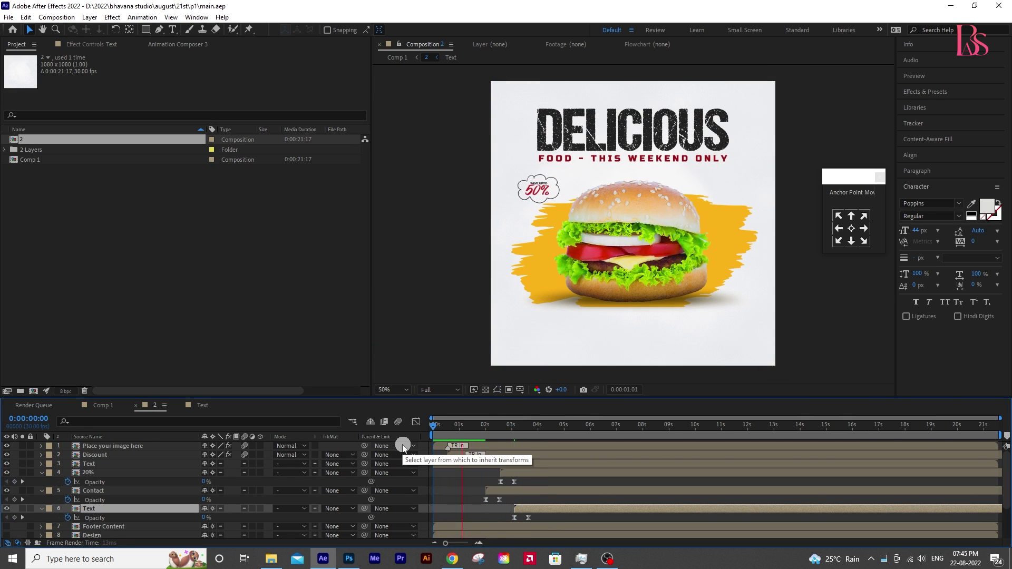
- Make the Footer Content layer visible and paste the Contact layer's opacity fade keyframes onto it at 0:00:02:21
{"action": "left_click_drag", "start_coordinate": [497, 428], "coordinate": [504, 427]}
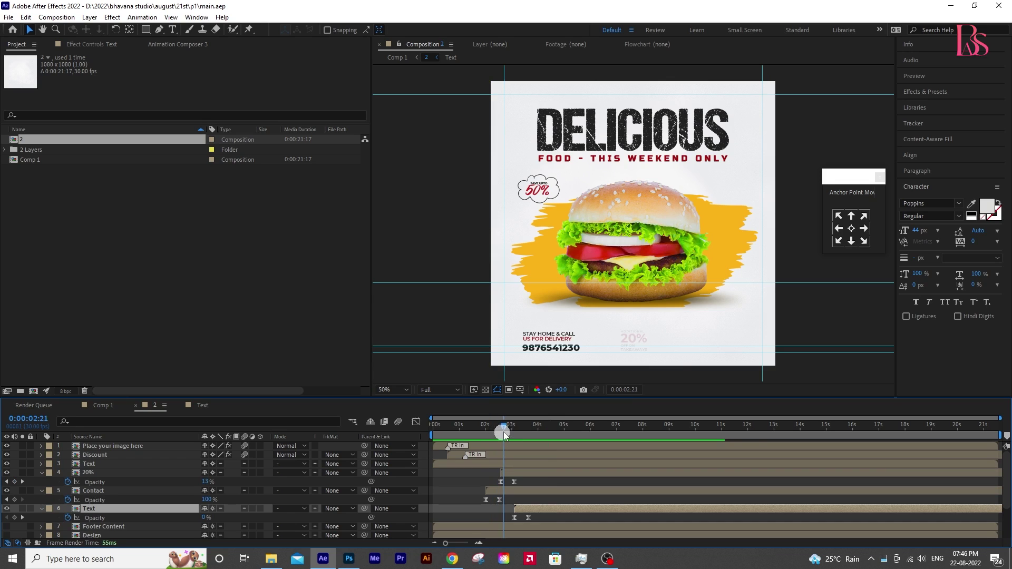
{"action": "left_click", "coordinate": [97, 527]}
{"action": "key", "text": "t"}
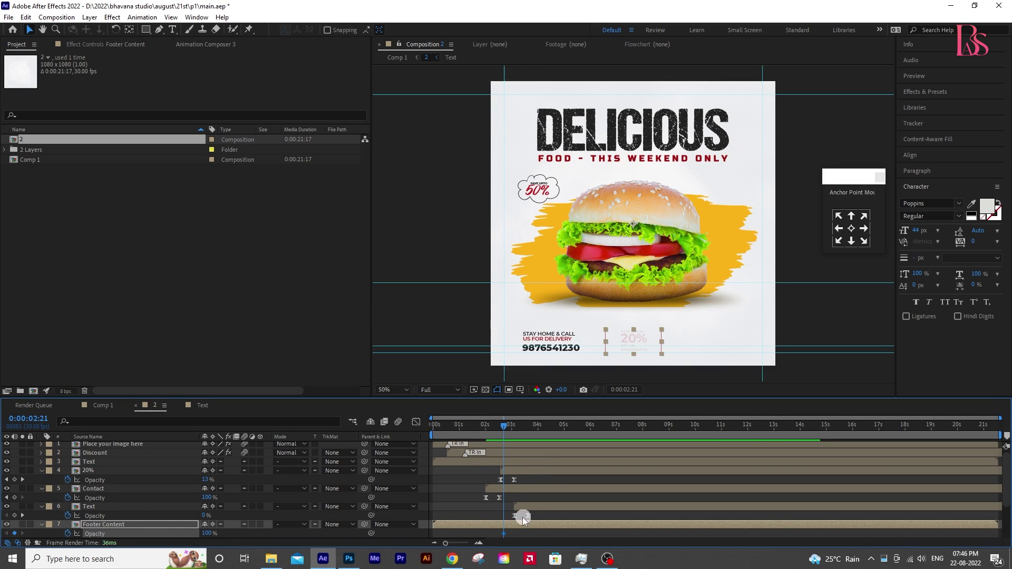
{"action": "left_click_drag", "start_coordinate": [515, 503], "coordinate": [475, 496]}
{"action": "left_click", "coordinate": [511, 526]}
{"action": "key", "text": "ctrl+v"}
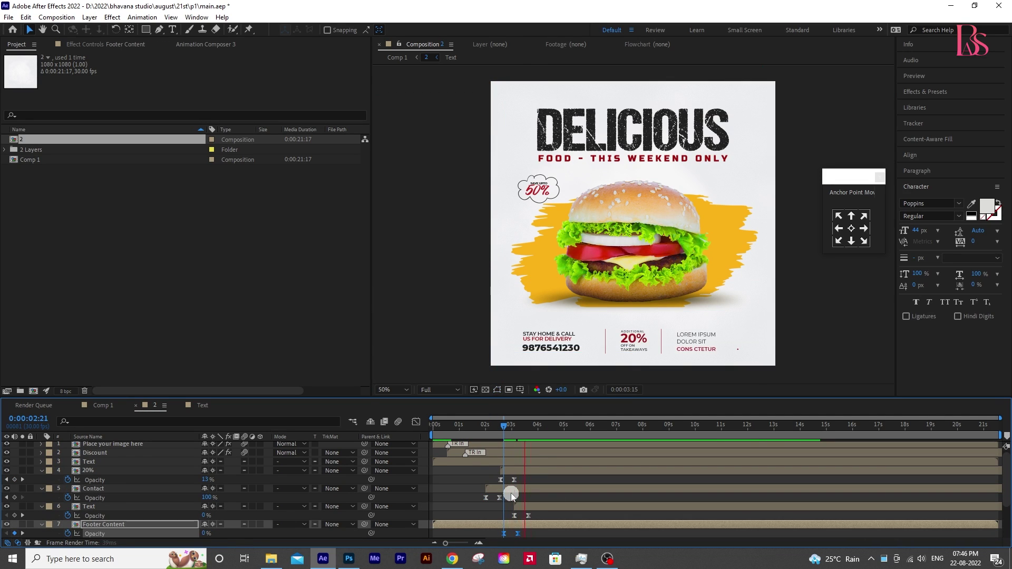
- Split the 20%, Contact, footer Text and Footer Content layers at 0:00:05:00, delete the parts after it and save
{"action": "left_click_drag", "start_coordinate": [549, 434], "coordinate": [564, 435]}
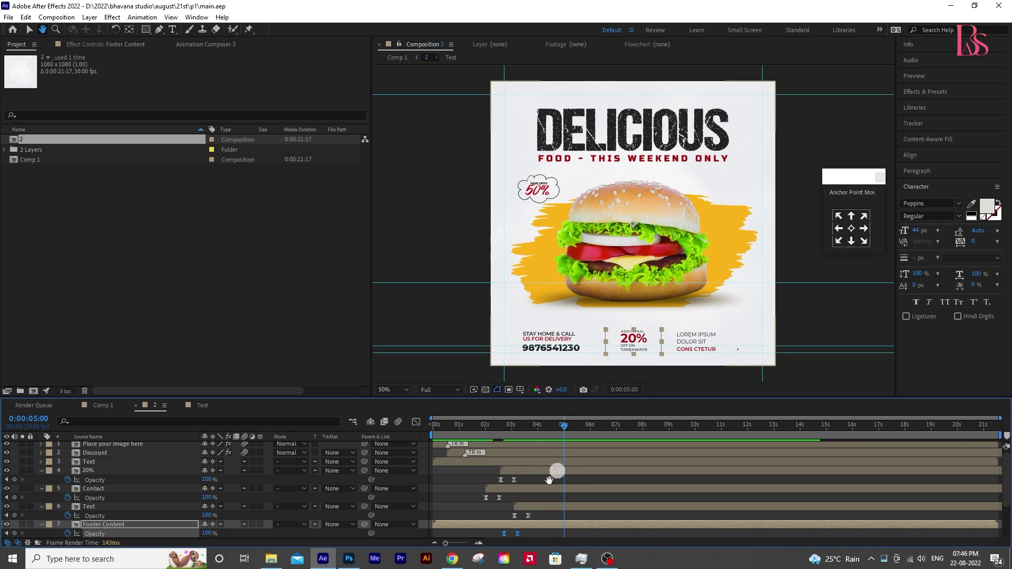
{"action": "left_click", "coordinate": [29, 30]}
{"action": "left_click_drag", "start_coordinate": [565, 490], "coordinate": [575, 526]}
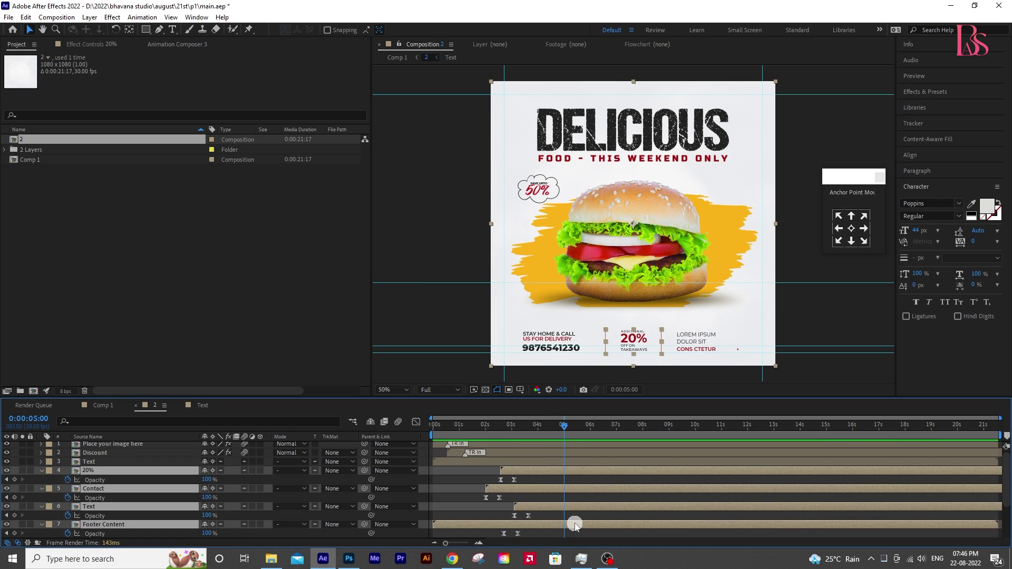
{"action": "key", "text": "ctrl+shift+d"}
{"action": "key", "text": "Delete"}
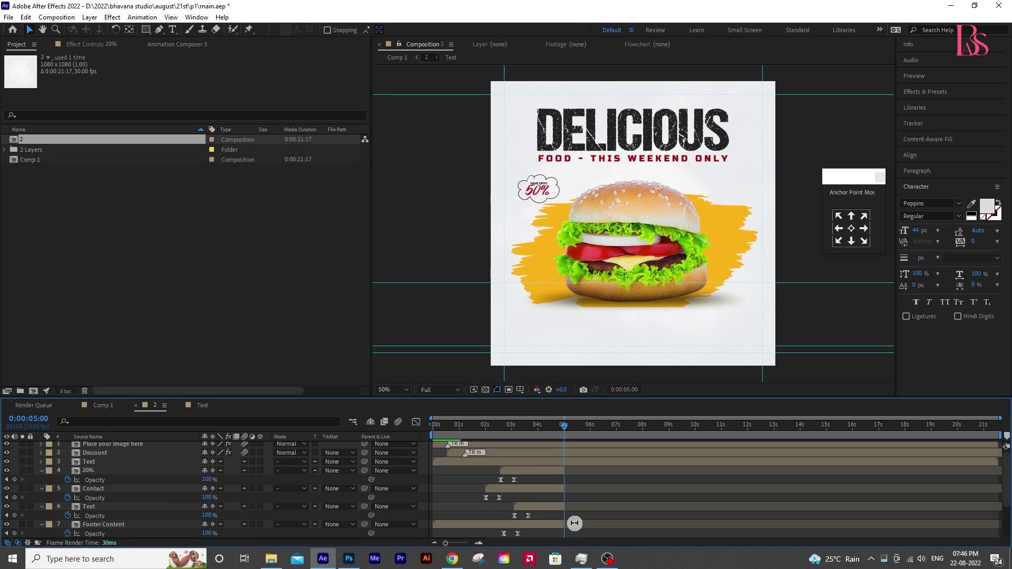
{"action": "key", "text": "ctrl+s"}
- Draw a dark red filled rectangle without a stroke in the empty footer area below the burger
{"action": "left_click", "coordinate": [149, 31]}
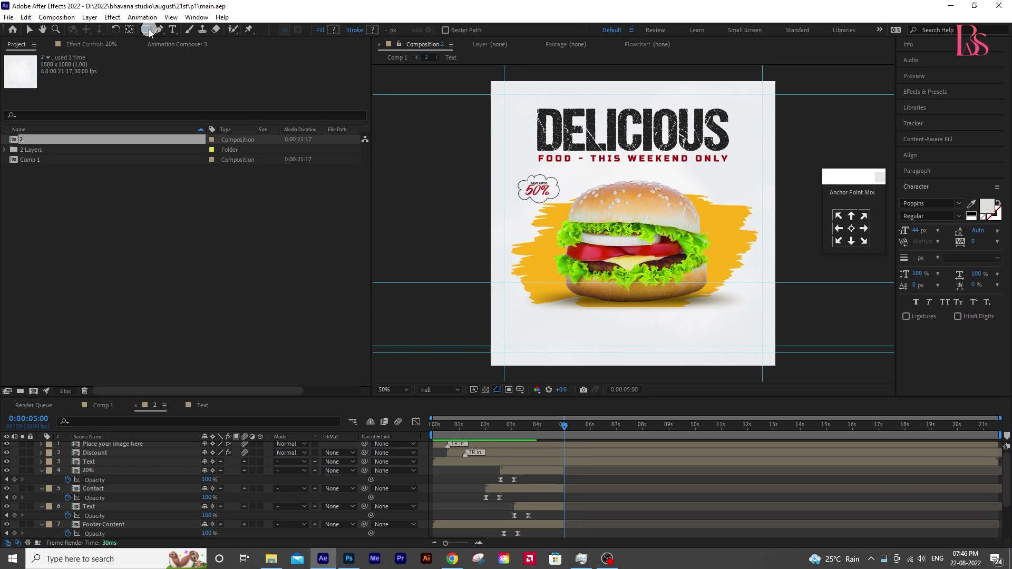
{"action": "left_click", "coordinate": [333, 30]}
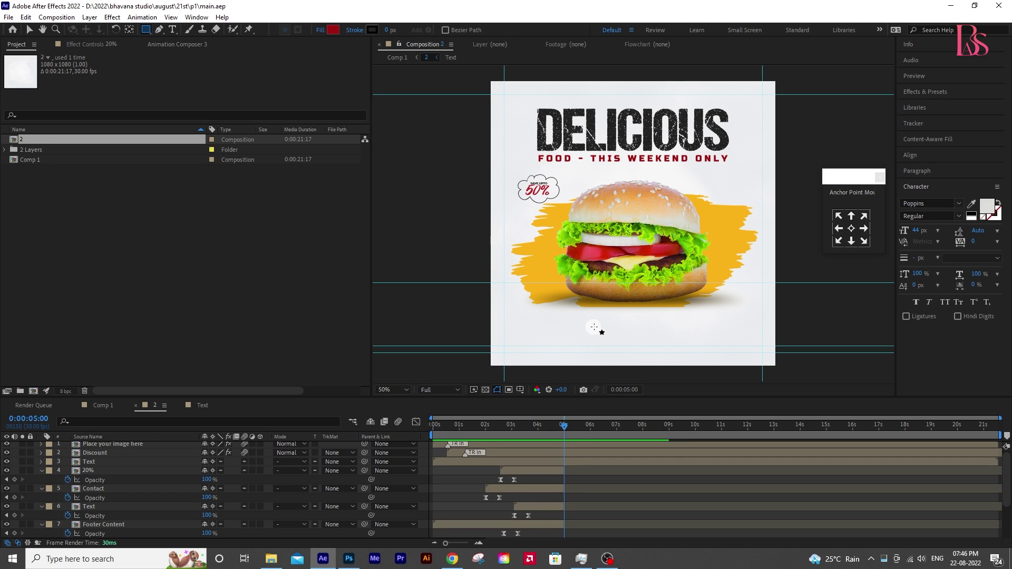
{"action": "left_click_drag", "start_coordinate": [595, 328], "coordinate": [685, 353]}
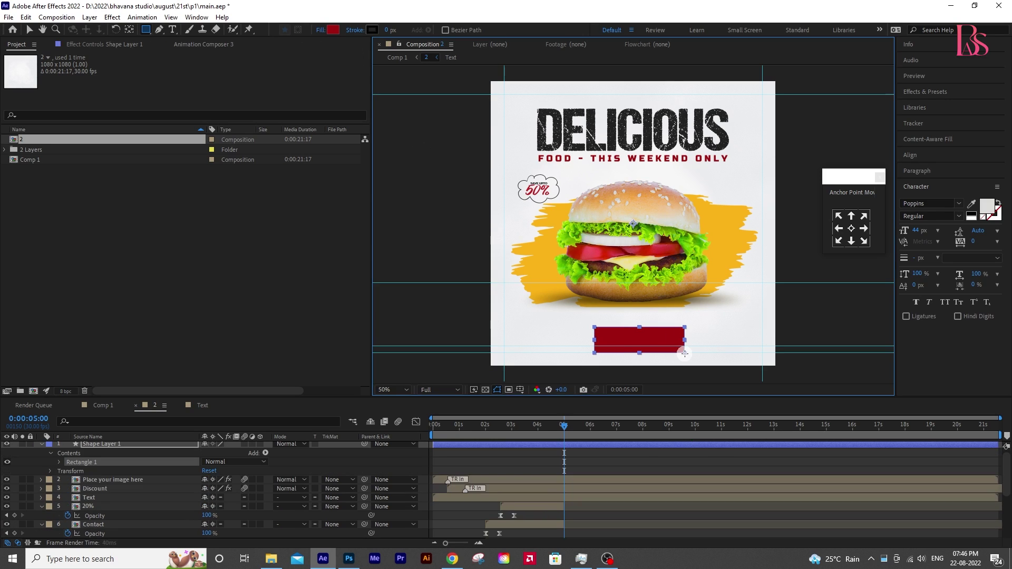
- Centre the rectangle's anchor point, move the shape slightly upward and align it to the poster's horizontal centre
{"action": "key", "text": "v"}
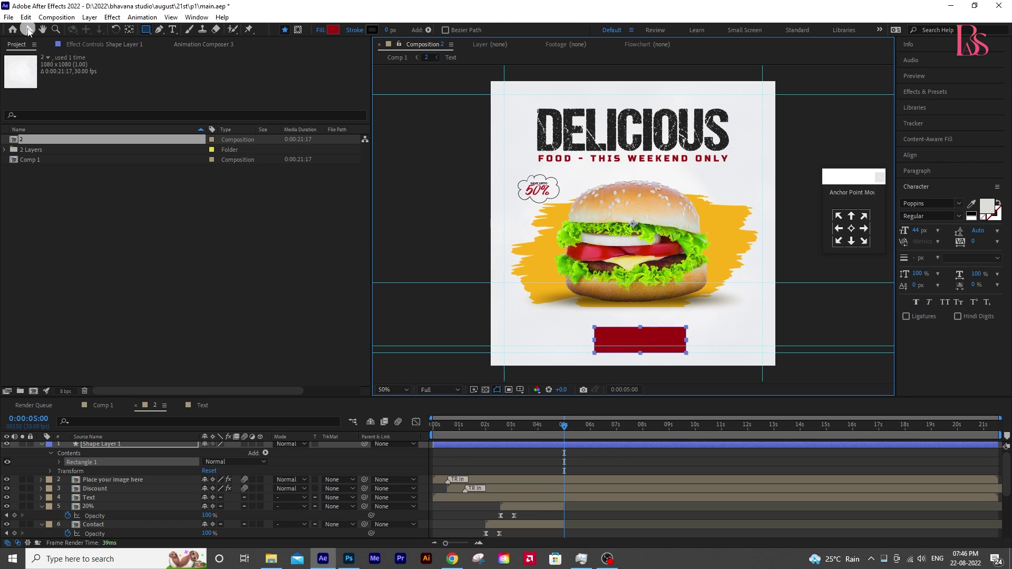
{"action": "left_click", "coordinate": [431, 78]}
{"action": "left_click", "coordinate": [852, 230]}
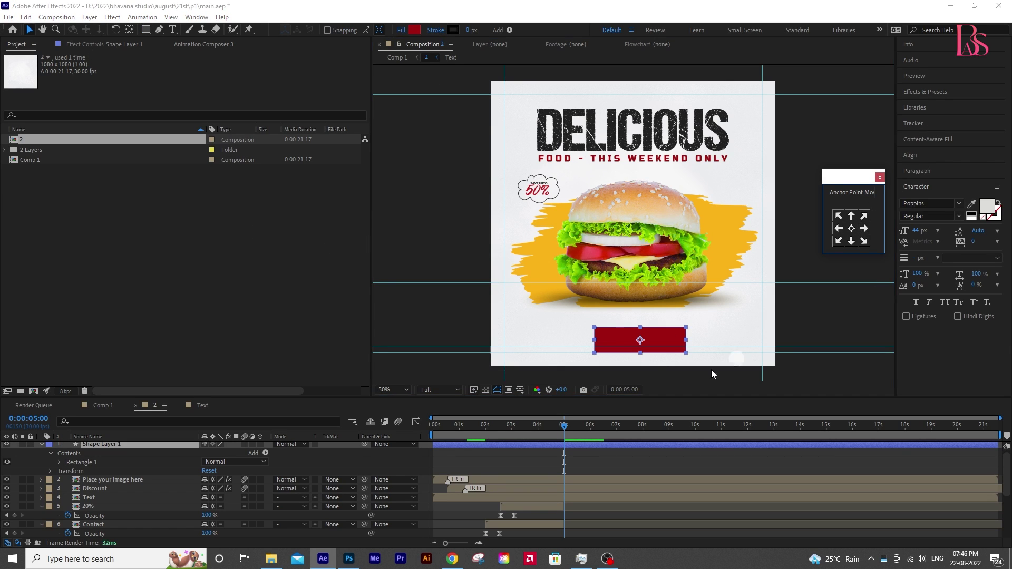
{"action": "left_click_drag", "start_coordinate": [663, 341], "coordinate": [653, 333]}
{"action": "left_click", "coordinate": [911, 155]}
{"action": "left_click", "coordinate": [926, 181]}
{"action": "left_click", "coordinate": [454, 86]}
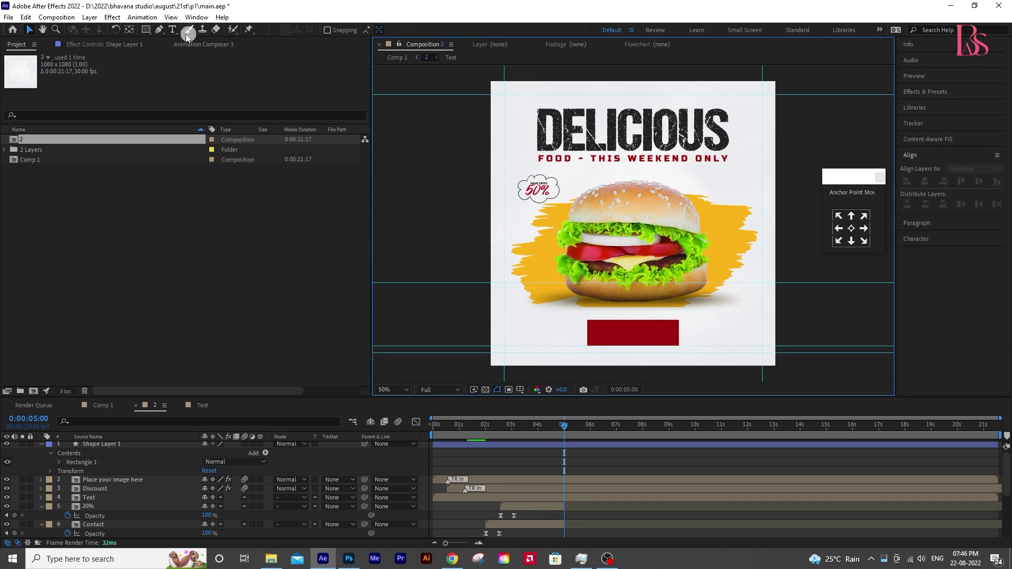
- Add the text "Shop Now" beside the dark red rectangle in Poppins Regular, 44 px, and set its fill to white
{"action": "left_click", "coordinate": [172, 29]}
{"action": "left_click", "coordinate": [554, 315]}
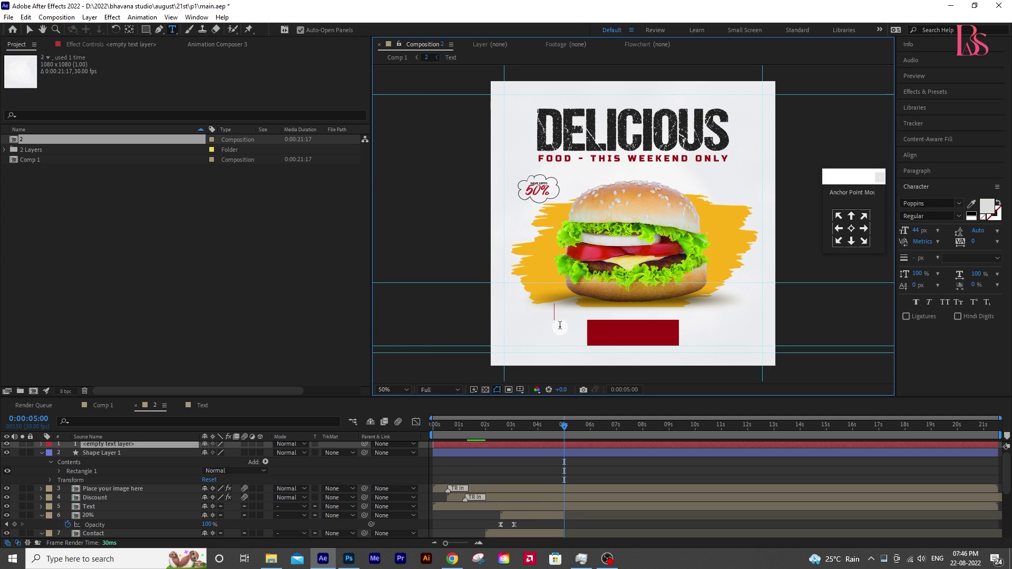
{"action": "type", "text": "Shop"}
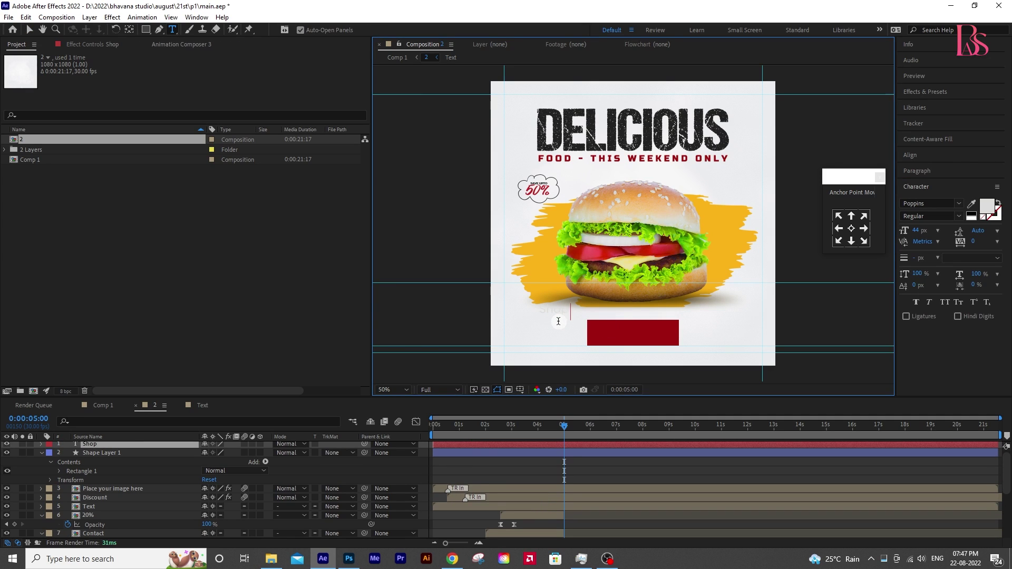
{"action": "type", "text": " Now"}
{"action": "key", "text": "ctrl+a"}
{"action": "left_click", "coordinate": [983, 202]}
{"action": "left_click", "coordinate": [896, 219]}
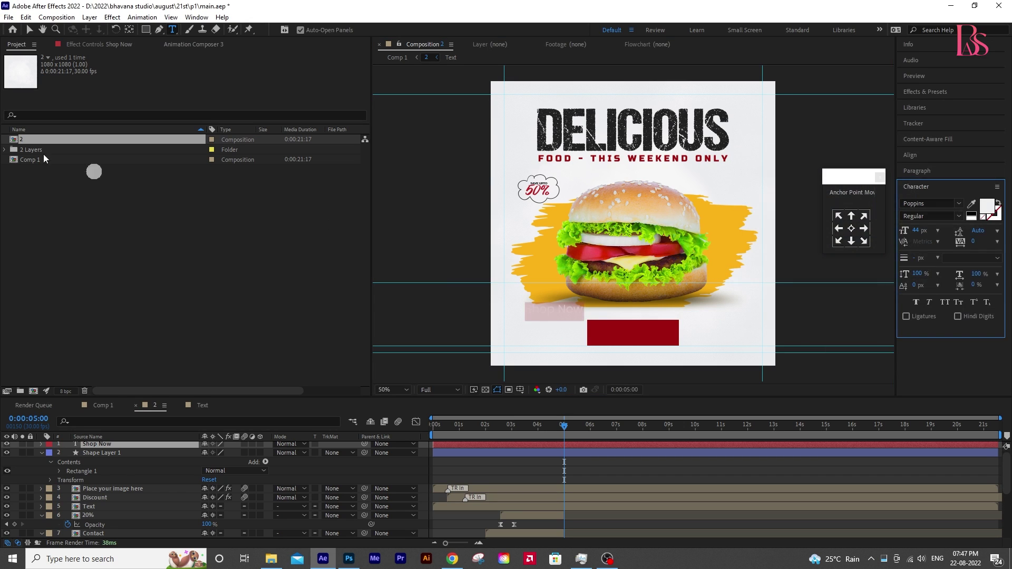
- Place the Shop Now text on the dark red rectangle and align the two layers vertically to the selection
{"action": "left_click", "coordinate": [981, 162]}
{"action": "left_click_drag", "start_coordinate": [637, 349], "coordinate": [645, 337]}
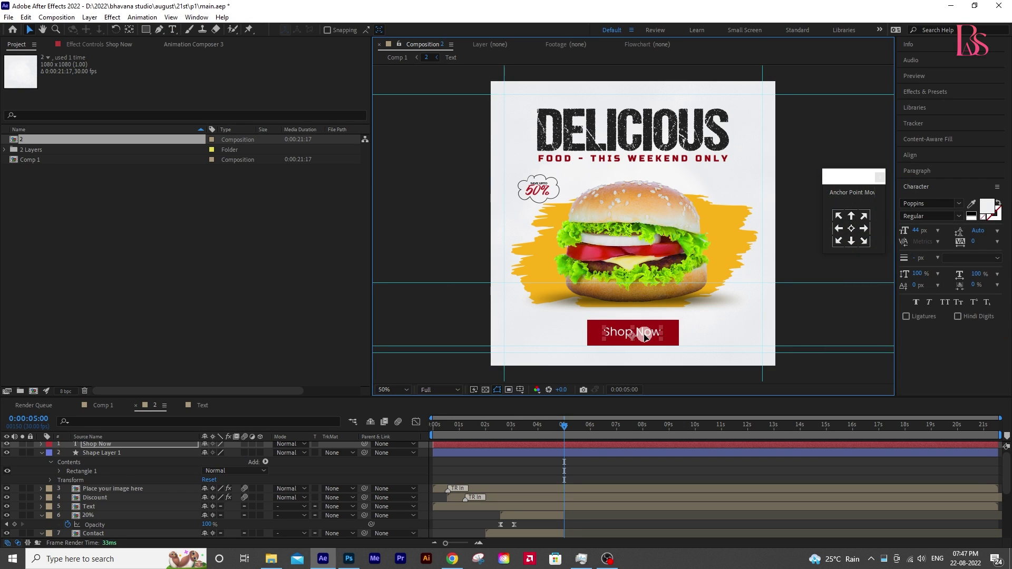
{"action": "left_click", "coordinate": [676, 346], "text": "shift"}
{"action": "left_click", "coordinate": [918, 155]}
{"action": "left_click", "coordinate": [985, 181]}
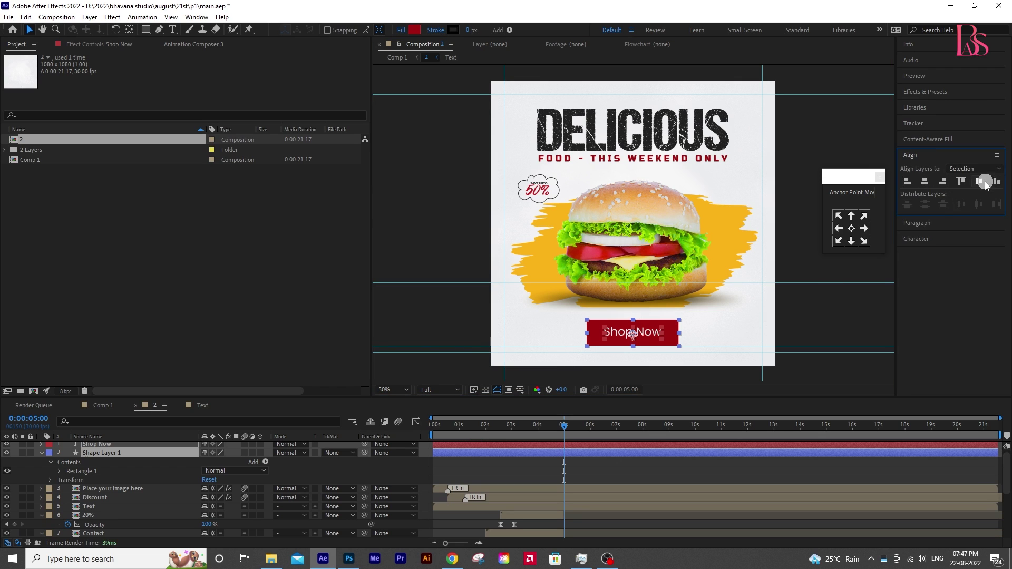
{"action": "left_click", "coordinate": [802, 78]}
- Shift the Shop Now and Shape Layer 1 layers together so that both start at 0:00:05:00
{"action": "left_click", "coordinate": [442, 452]}
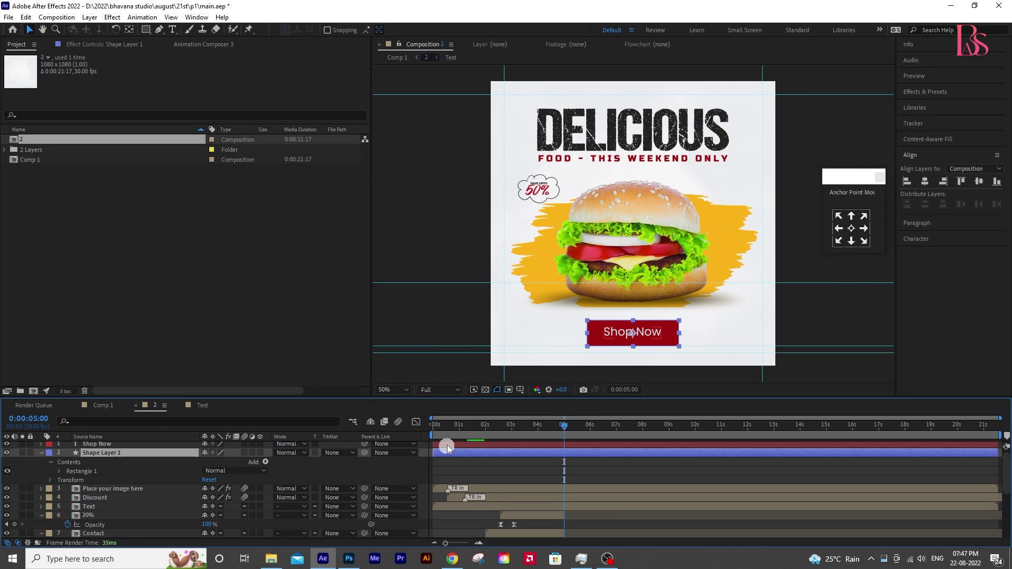
{"action": "left_click", "coordinate": [446, 444], "text": "shift"}
{"action": "left_click_drag", "start_coordinate": [446, 452], "coordinate": [565, 460]}
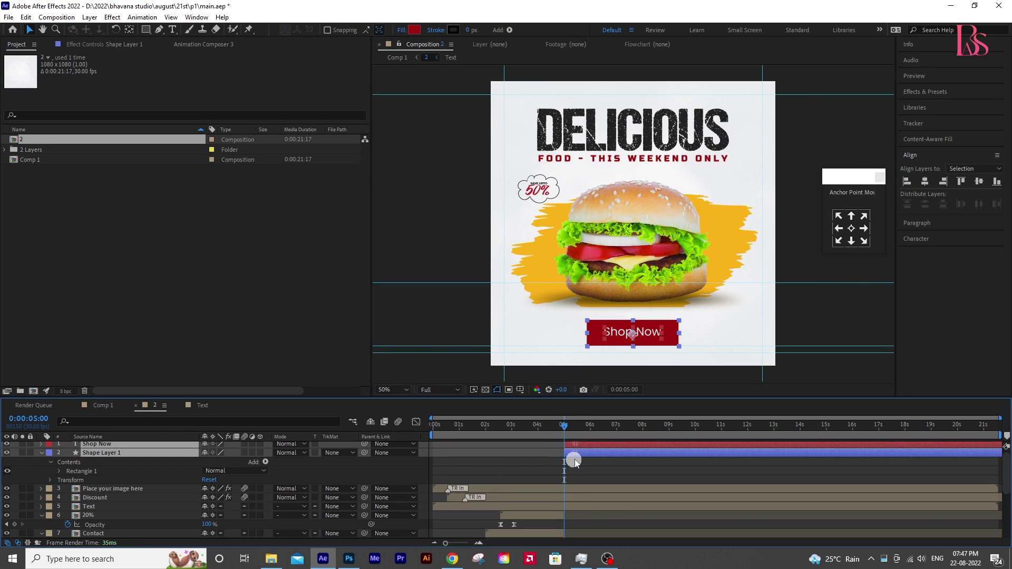
- Apply the 2D layer transition Overshoot Scale From Anchor Point to Shape Layer 1 as an In animation
{"action": "left_click", "coordinate": [575, 460]}
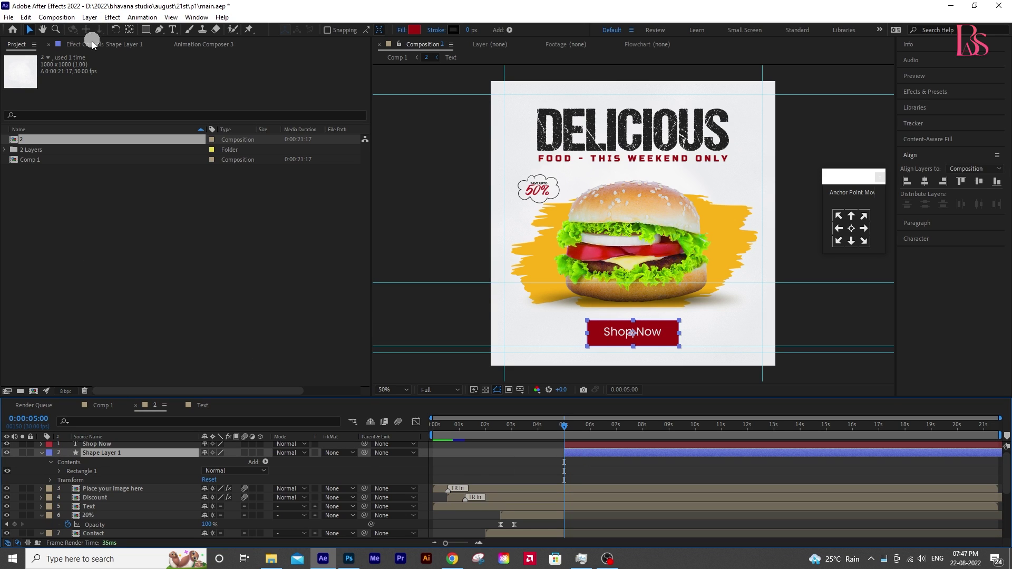
{"action": "left_click", "coordinate": [203, 44]}
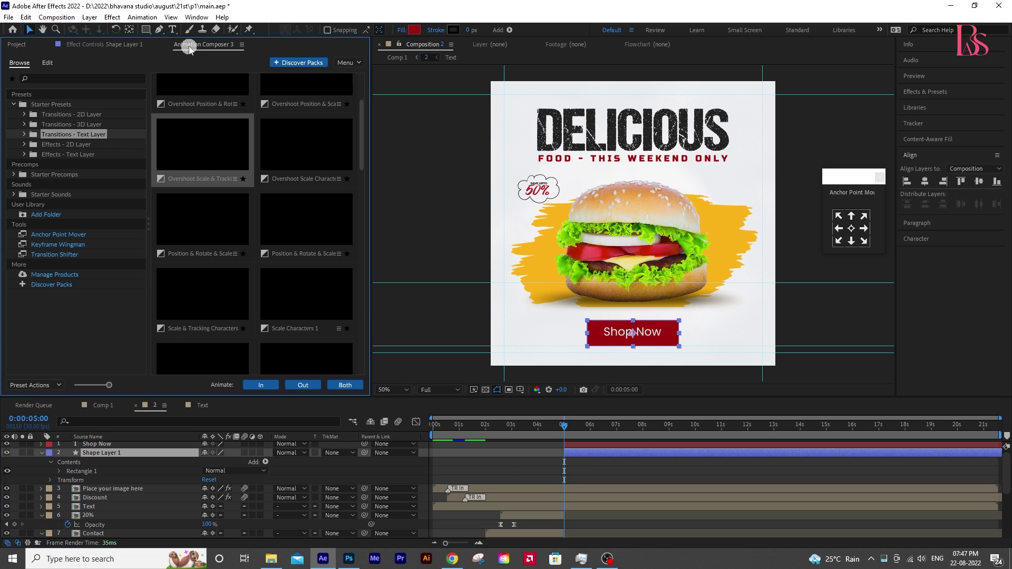
{"action": "left_click", "coordinate": [89, 114]}
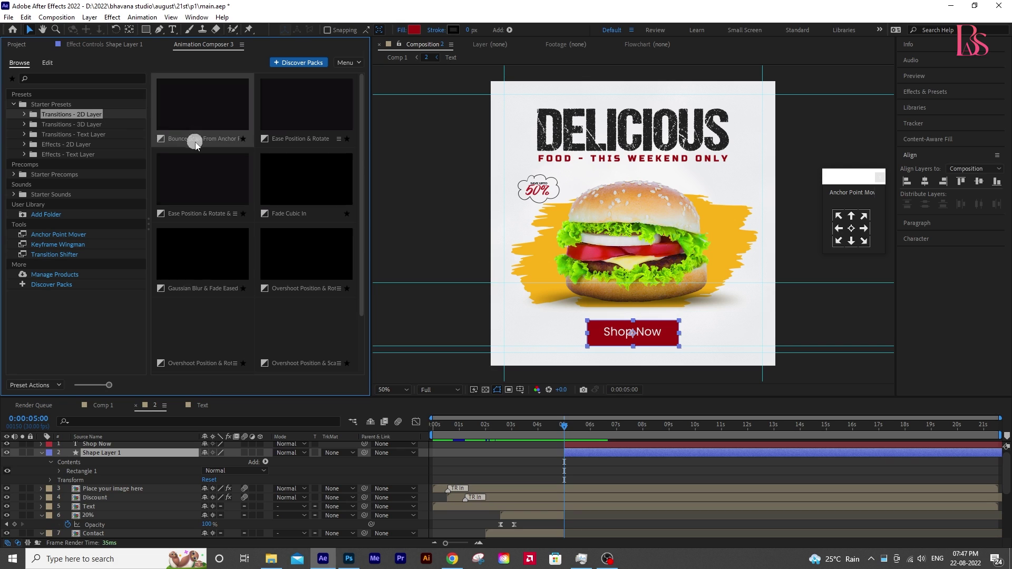
{"action": "left_click", "coordinate": [211, 335]}
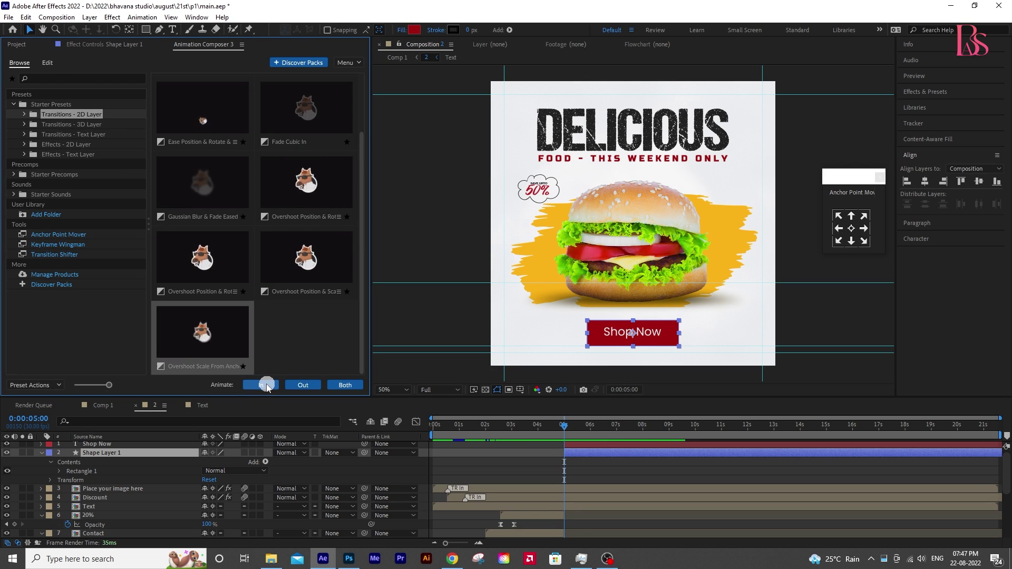
{"action": "left_click", "coordinate": [267, 386]}
- Parent the Shop Now text layer to Shape Layer 1 and collapse the shape layer's properties
{"action": "left_click_drag", "start_coordinate": [583, 424], "coordinate": [593, 424]}
{"action": "left_click", "coordinate": [600, 446]}
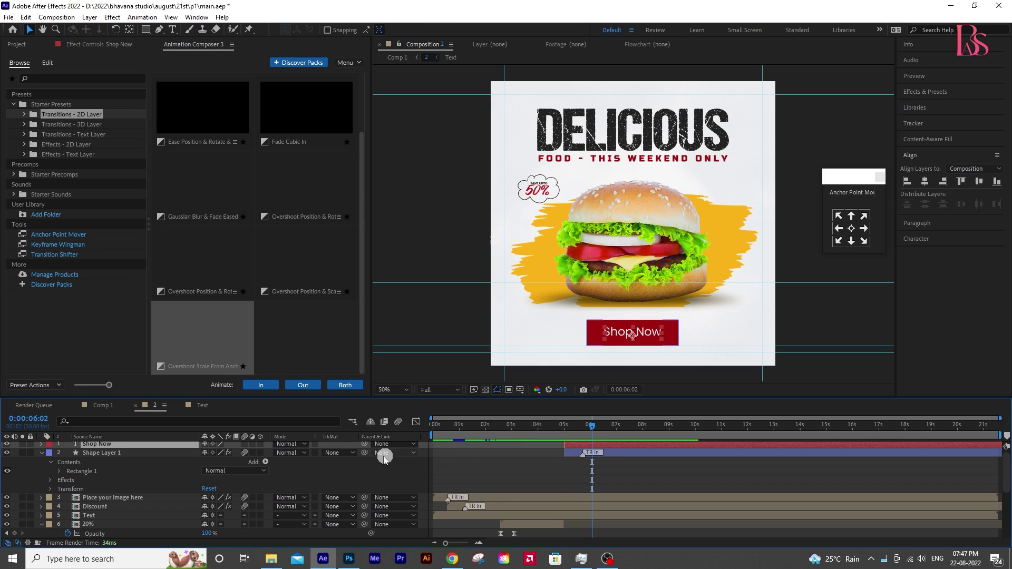
{"action": "left_click_drag", "start_coordinate": [364, 445], "coordinate": [95, 456]}
{"action": "left_click", "coordinate": [41, 454]}
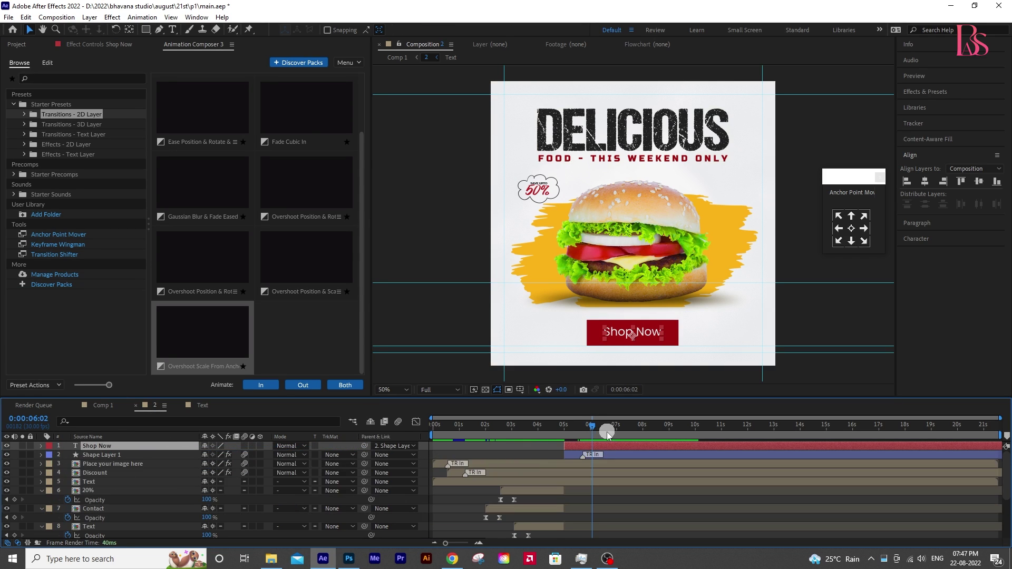
- Preview the button's entrance from 0:00:04:26, play the poster animation from the beginning and save the project
{"action": "left_click_drag", "start_coordinate": [593, 426], "coordinate": [561, 438]}
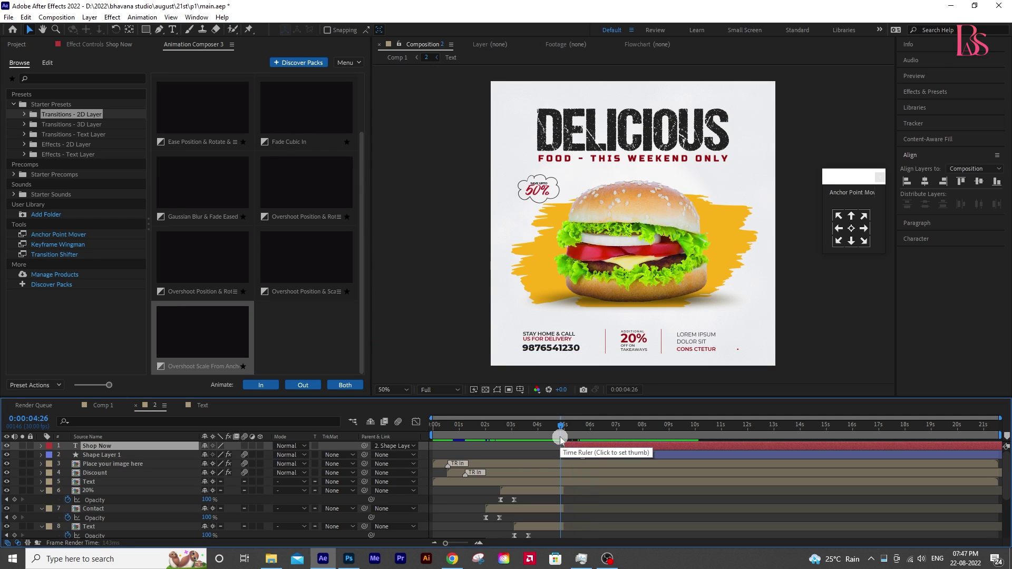
{"action": "key", "text": "space"}
{"action": "key", "text": "space"}
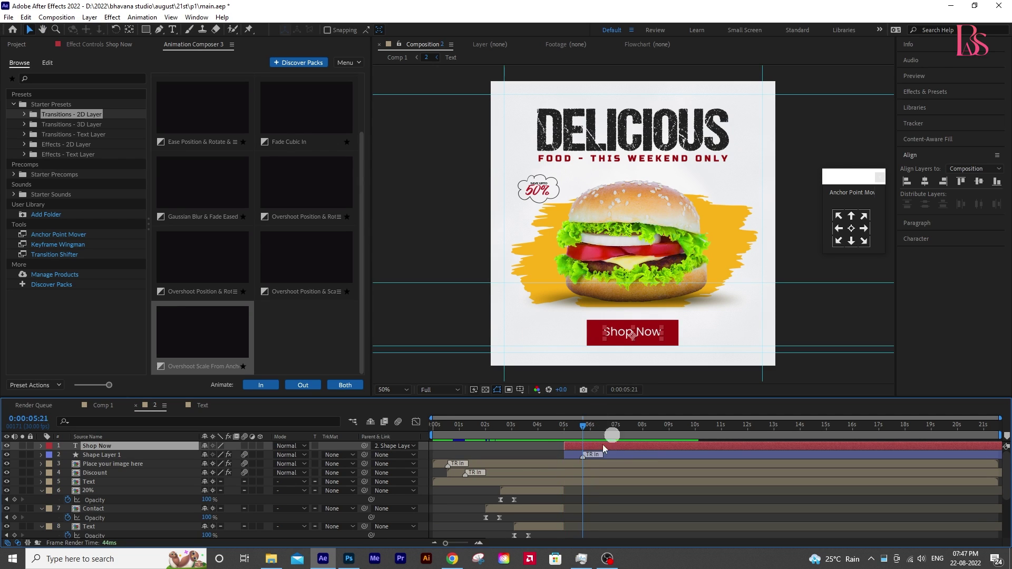
{"action": "left_click", "coordinate": [610, 457]}
{"action": "left_click", "coordinate": [557, 432]}
{"action": "left_click_drag", "start_coordinate": [560, 432], "coordinate": [414, 415]}
{"action": "key", "text": "space"}
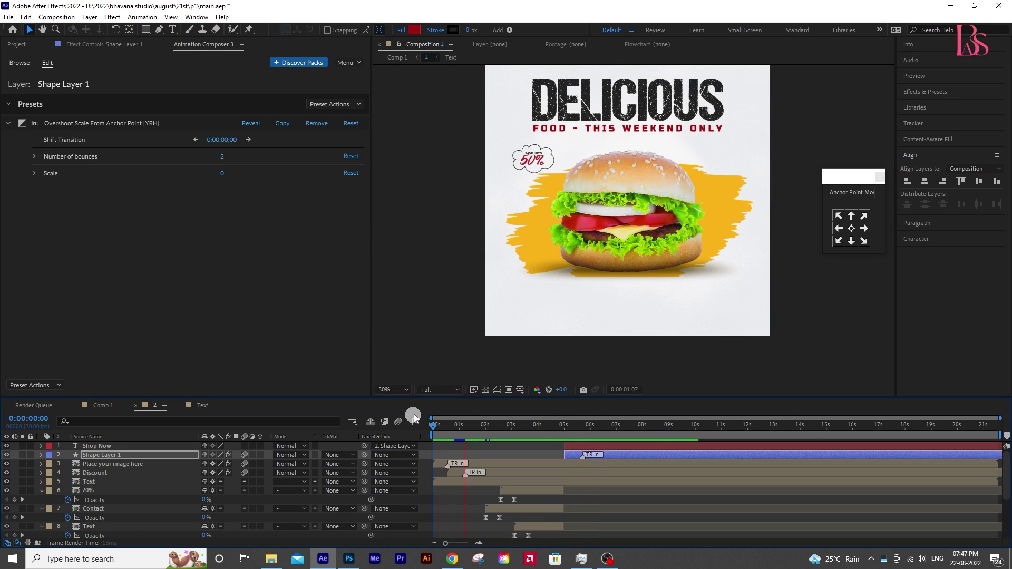
{"action": "key", "text": "ctrl+s"}
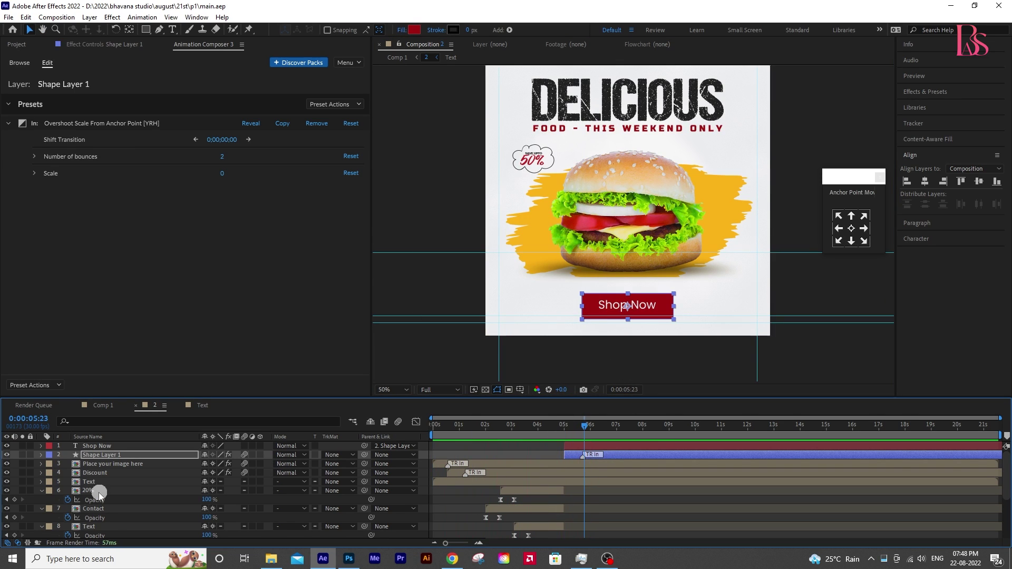
- Collapse all layers' keyframes, make the Design layer visible and shift it to start at 0:00:00:24
{"action": "key", "text": "ctrl+a"}
{"action": "key", "text": "u"}
{"action": "left_click", "coordinate": [422, 210]}
{"action": "left_click", "coordinate": [6, 526]}
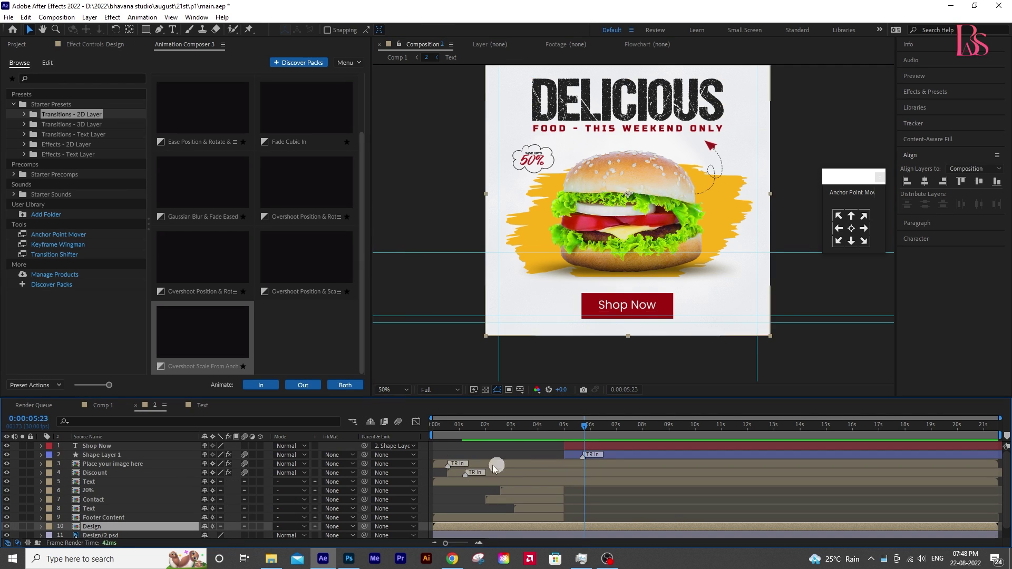
{"action": "left_click_drag", "start_coordinate": [445, 432], "coordinate": [456, 469]}
{"action": "left_click_drag", "start_coordinate": [460, 529], "coordinate": [462, 529]}
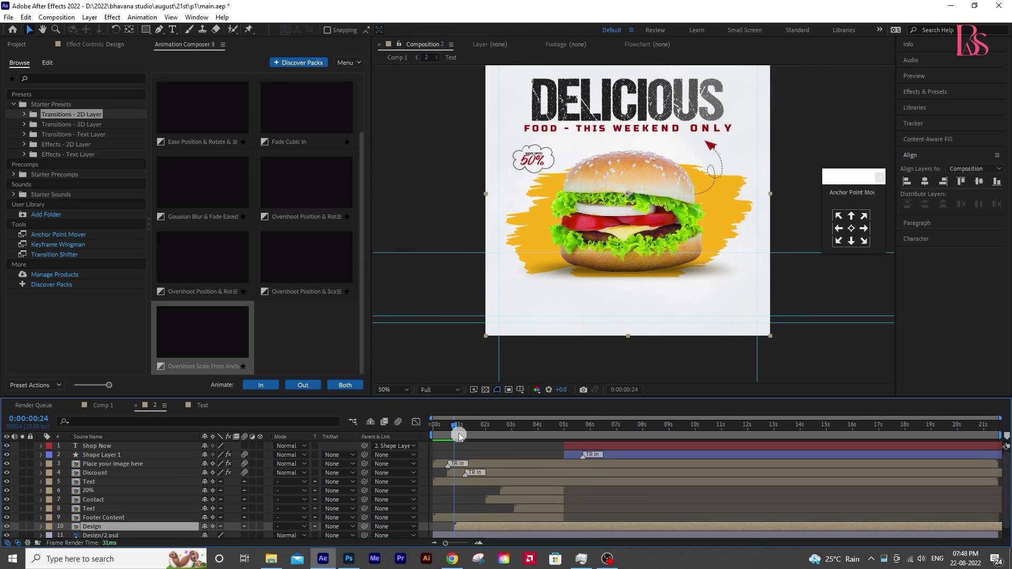
- Cut the Design layer at 0:00:01:09 and place duplicates of the short clip at staggered intervals along the timeline
{"action": "left_click_drag", "start_coordinate": [460, 425], "coordinate": [468, 426]}
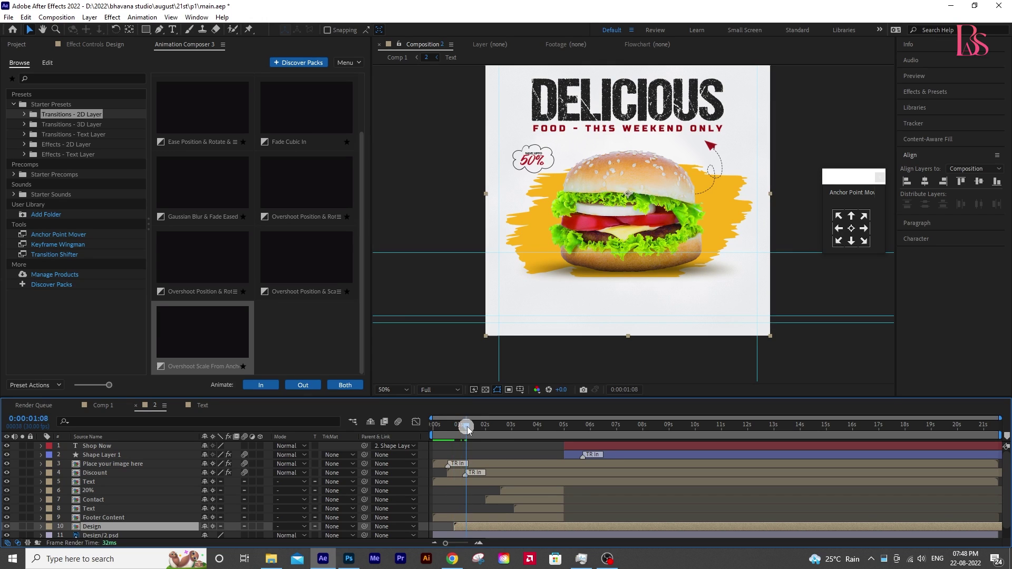
{"action": "left_click", "coordinate": [479, 534]}
{"action": "left_click", "coordinate": [460, 527]}
{"action": "key", "text": "ctrl+shift+d"}
{"action": "left_click_drag", "start_coordinate": [473, 527], "coordinate": [583, 529]}
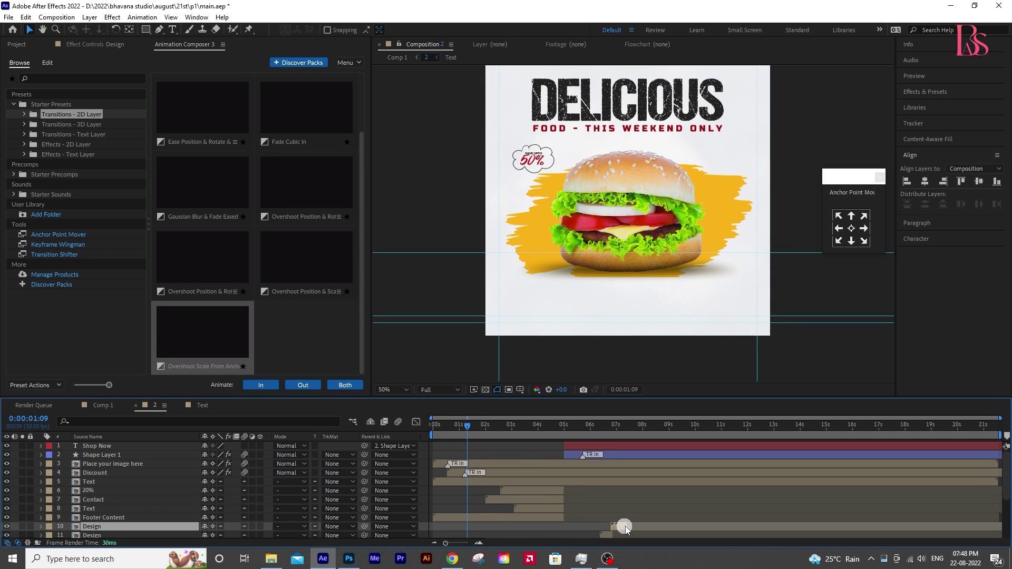
- Select all the staggered Design clips and pre-compose them into one layer
{"action": "scroll", "coordinate": [634, 530], "scroll_direction": "down", "scroll_amount": 3}
{"action": "left_click", "coordinate": [456, 514], "text": "shift"}
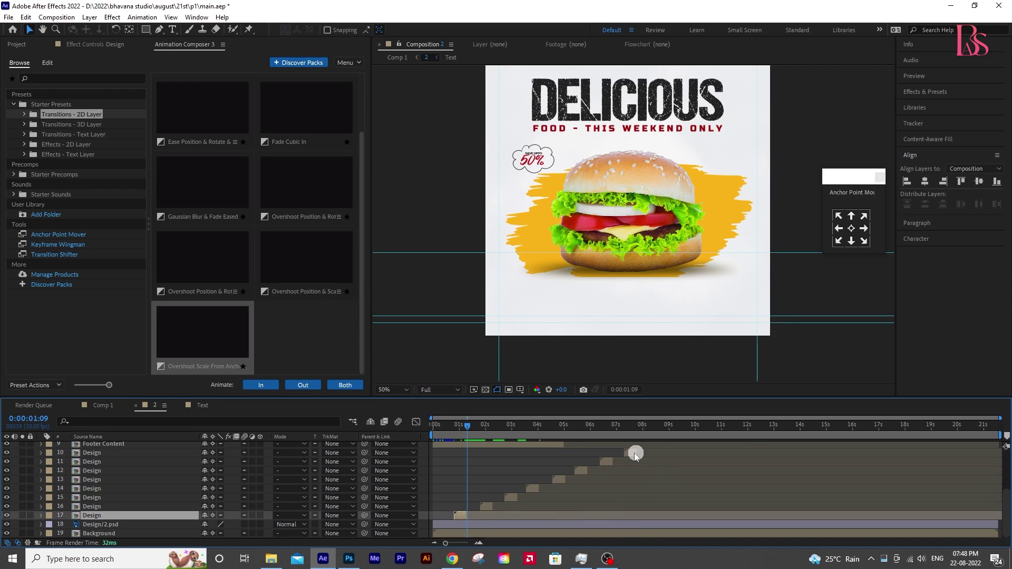
{"action": "right_click", "coordinate": [635, 453]}
{"action": "left_click", "coordinate": [673, 384]}
{"action": "left_click", "coordinate": [532, 349]}
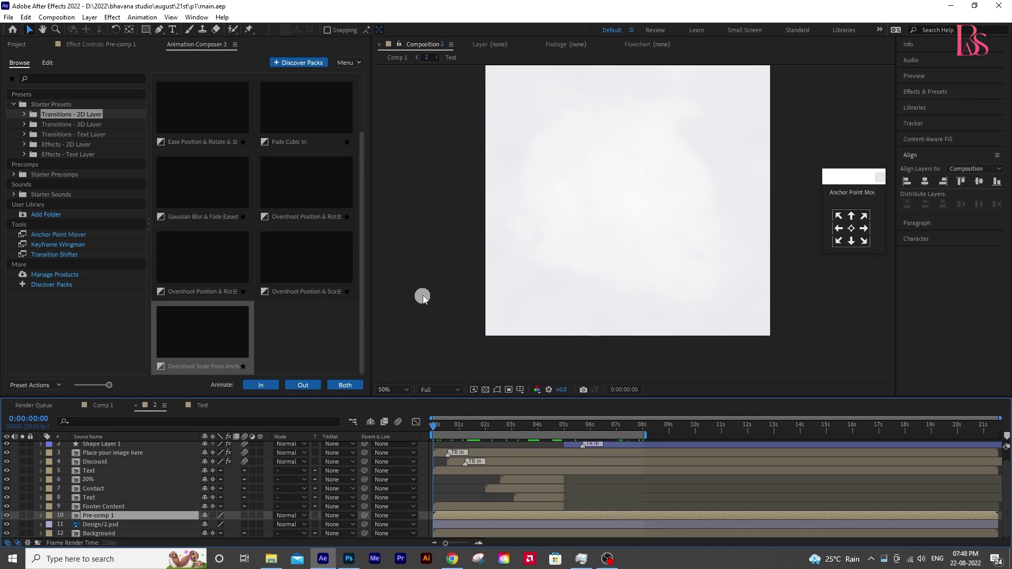